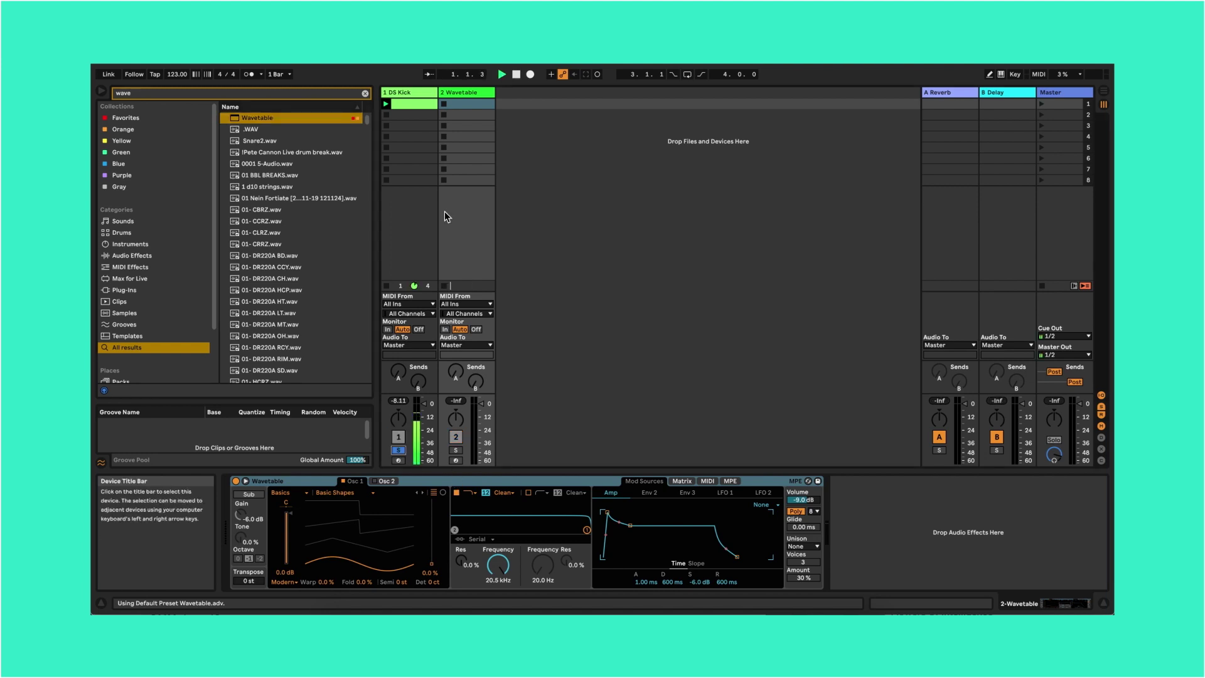
Step: Copy the DS Kick MIDI clip into the Wavetable track's first slot and recolor the copy bright green
key(space)
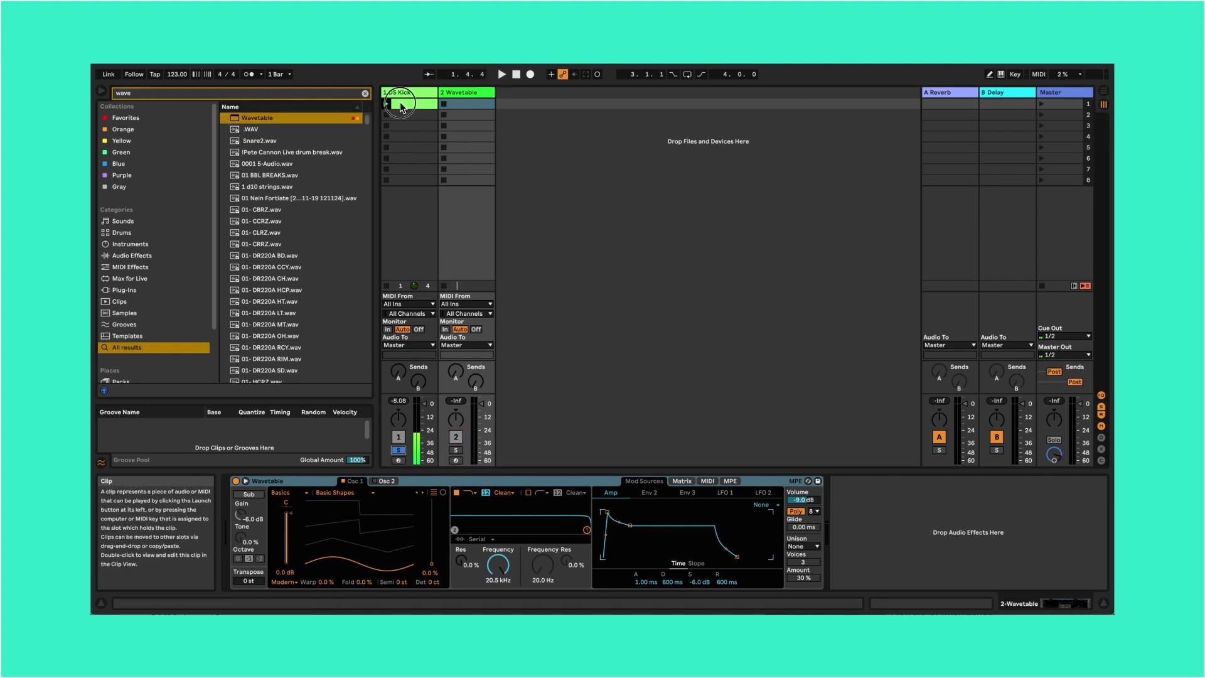
click(404, 105)
click(465, 104)
key(super+v)
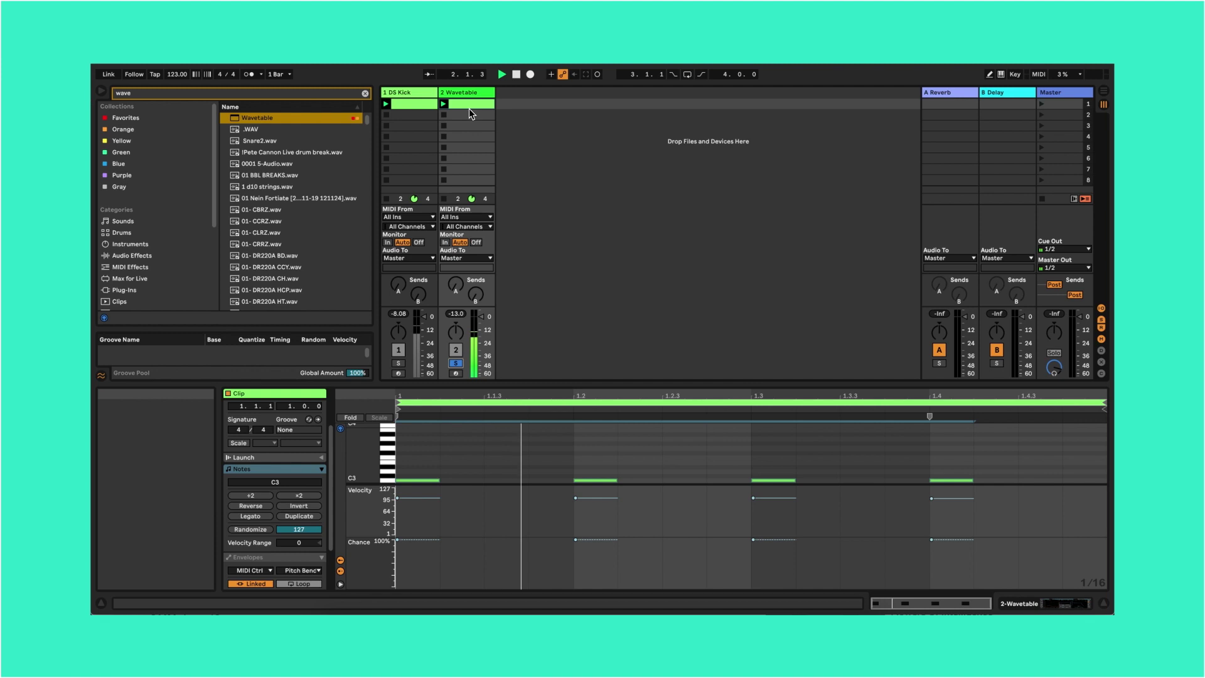
right_click(470, 106)
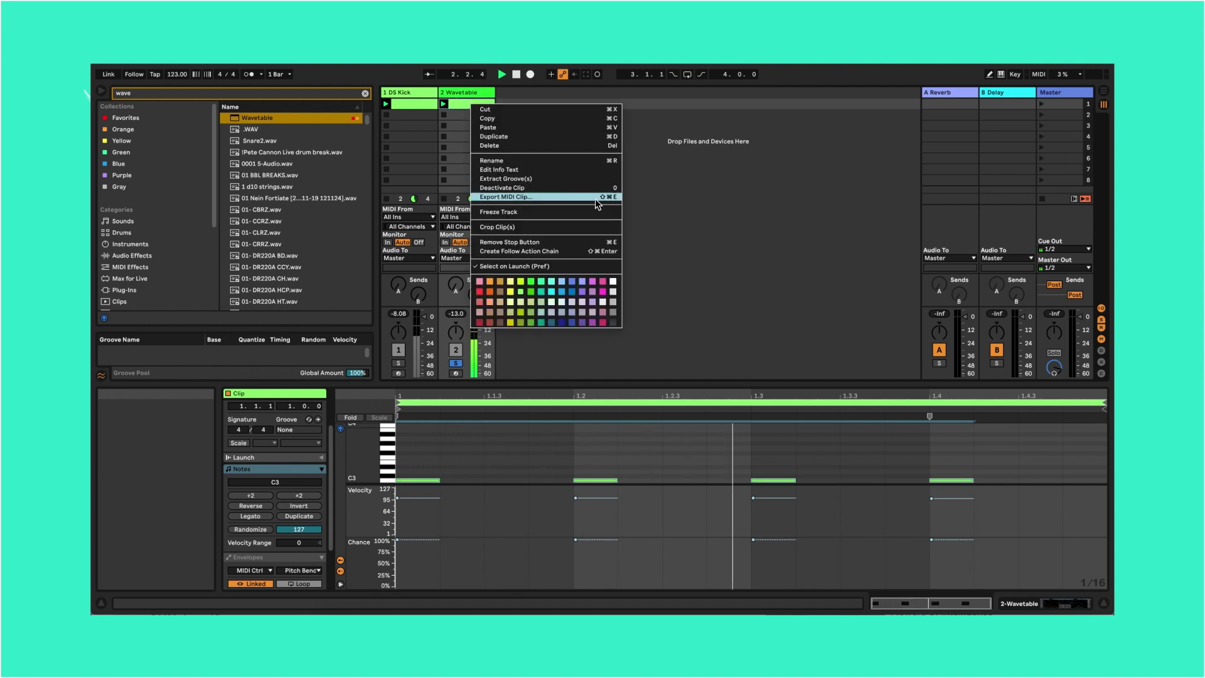
click(533, 281)
click(467, 125)
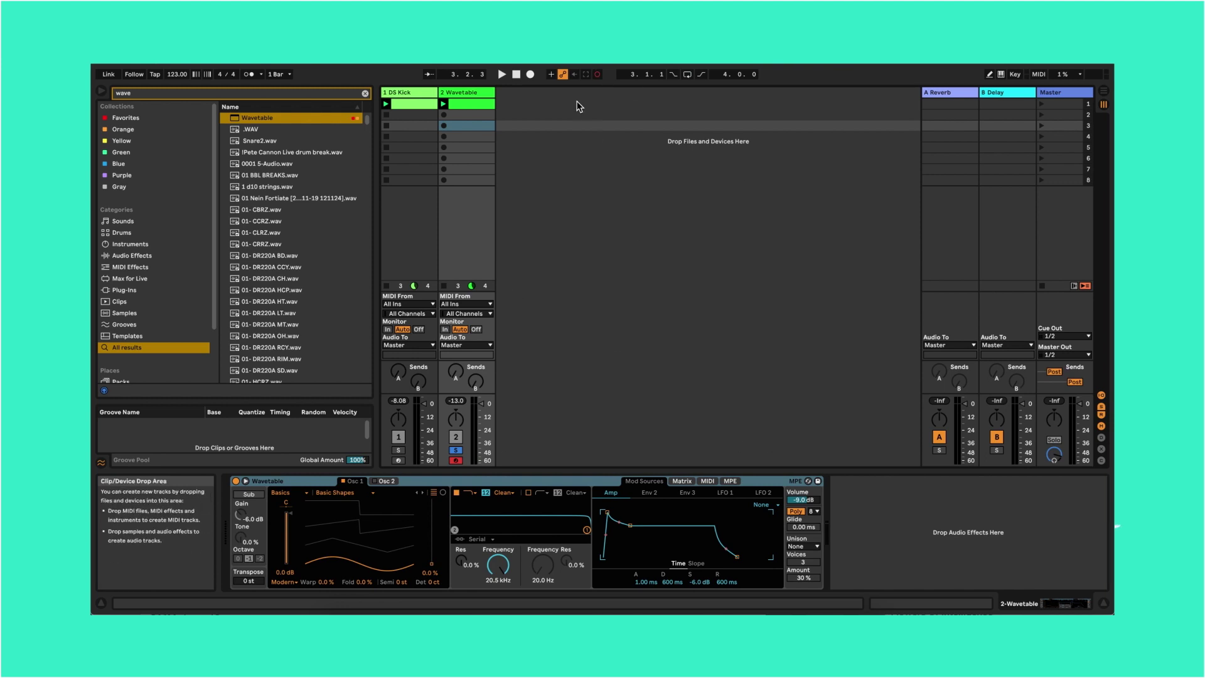
Step: Display the clip's Osc 1 Transpose automation and simplify the recorded envelope across the whole bar
click(563, 74)
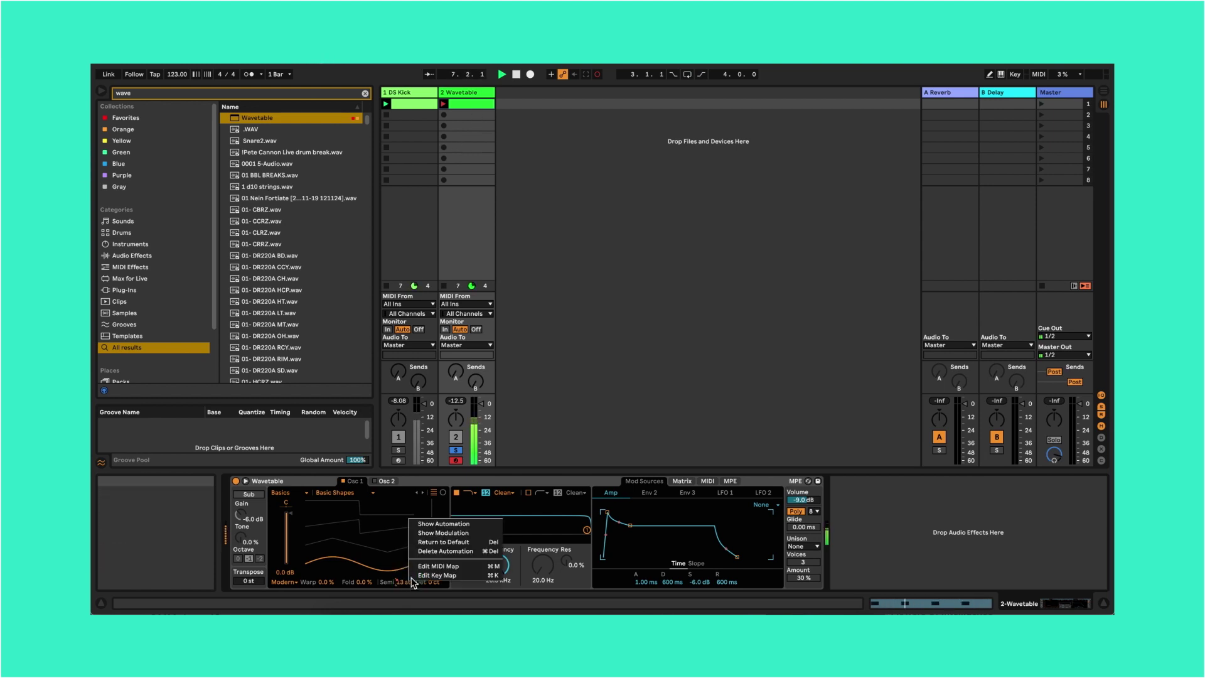
click(443, 525)
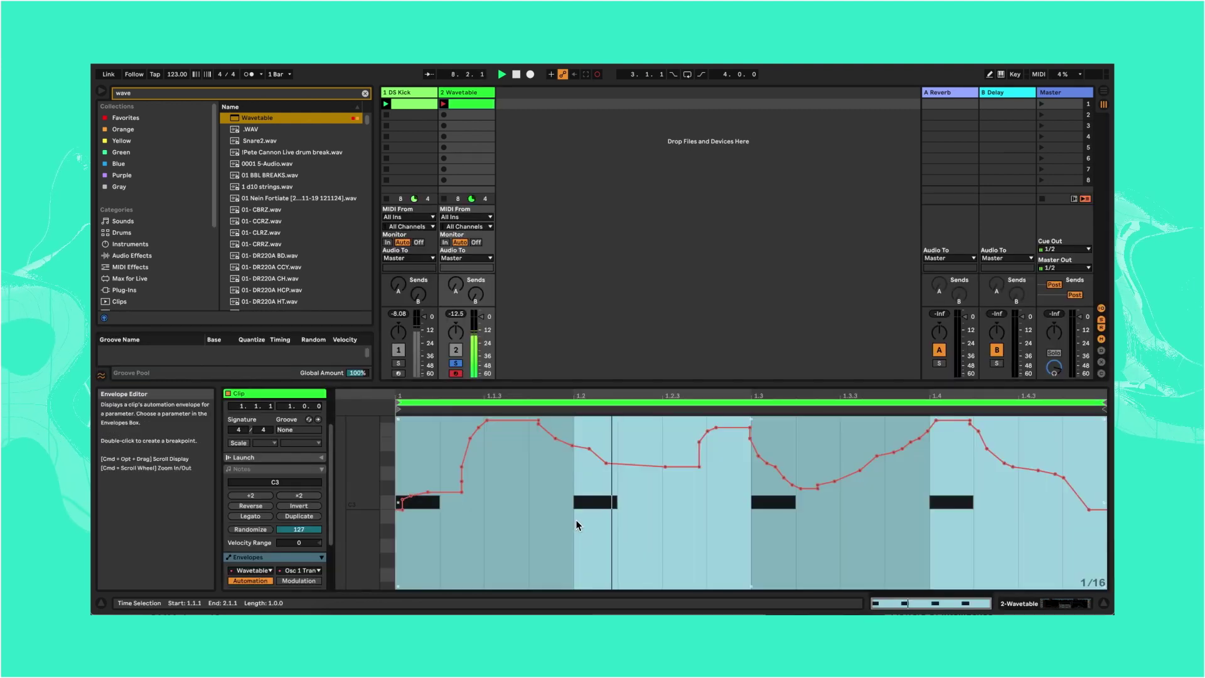
right_click(550, 582)
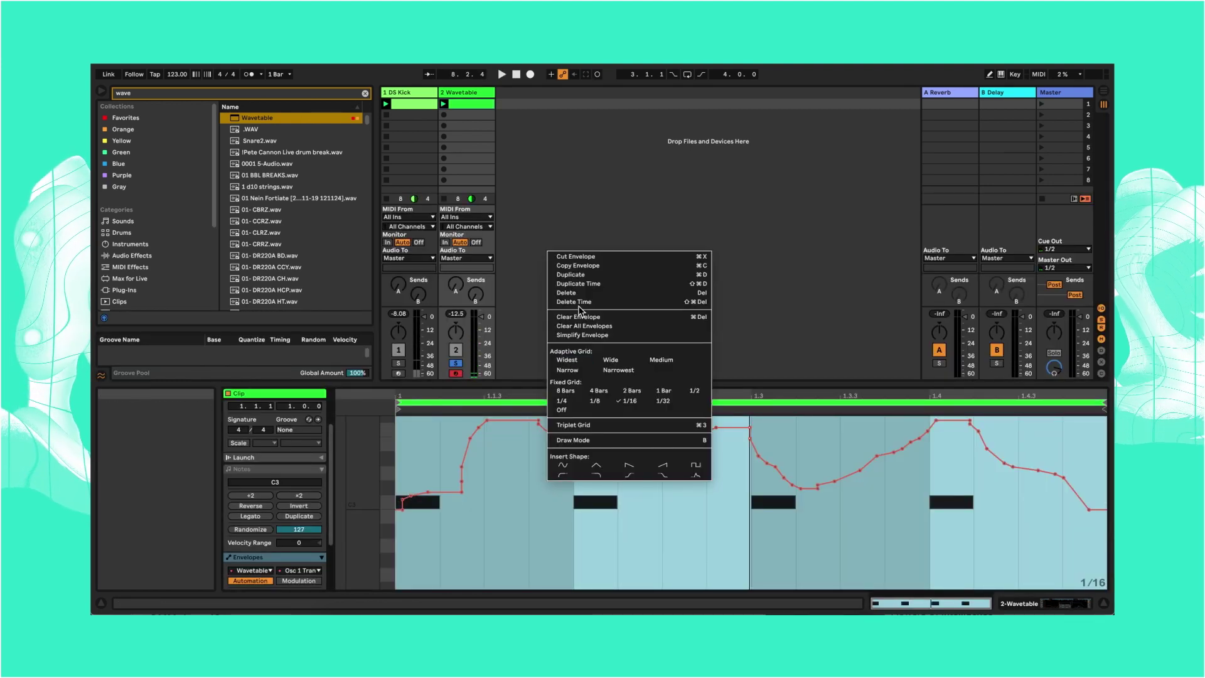
click(599, 336)
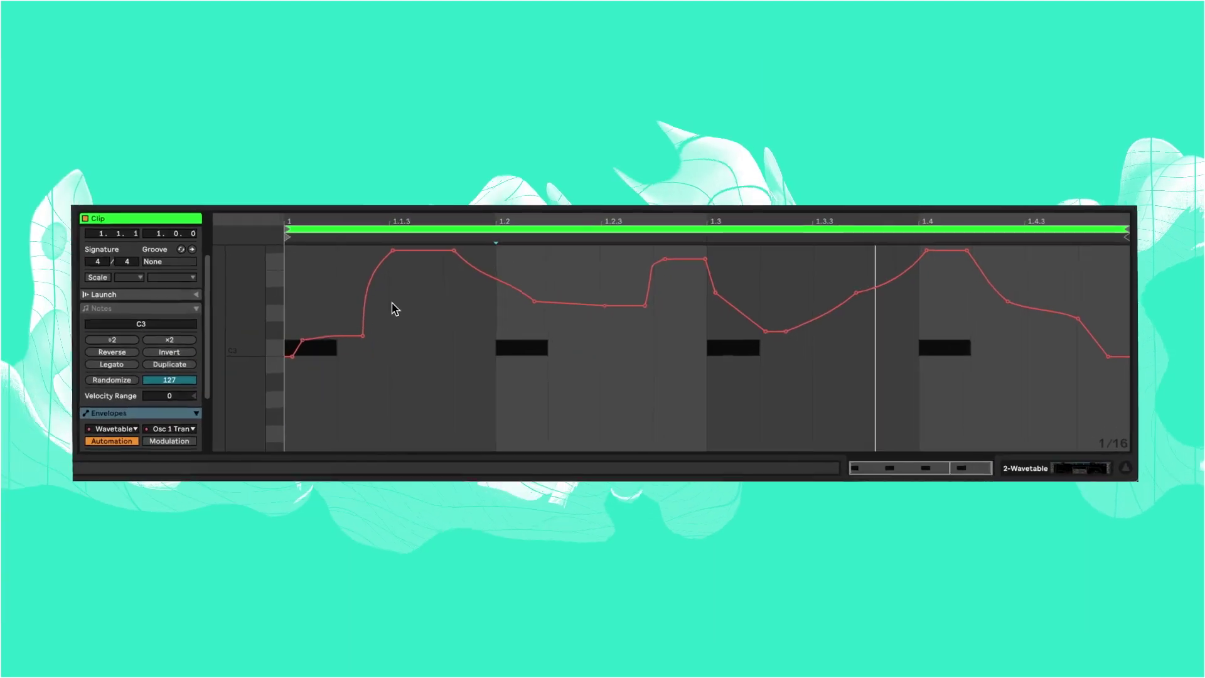
Step: Reposition the transpose breakpoints in the first two beats to turn the curve into flat steps with vertical jumps
drag(359, 333, 390, 332)
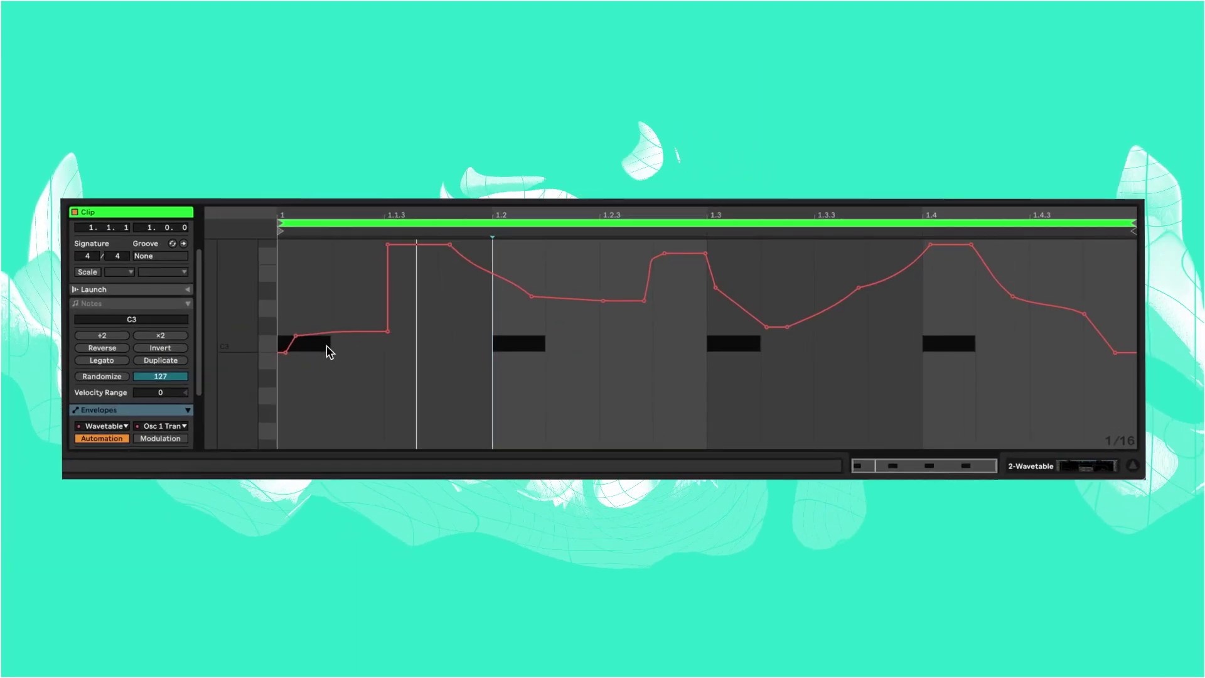
drag(291, 355, 332, 333)
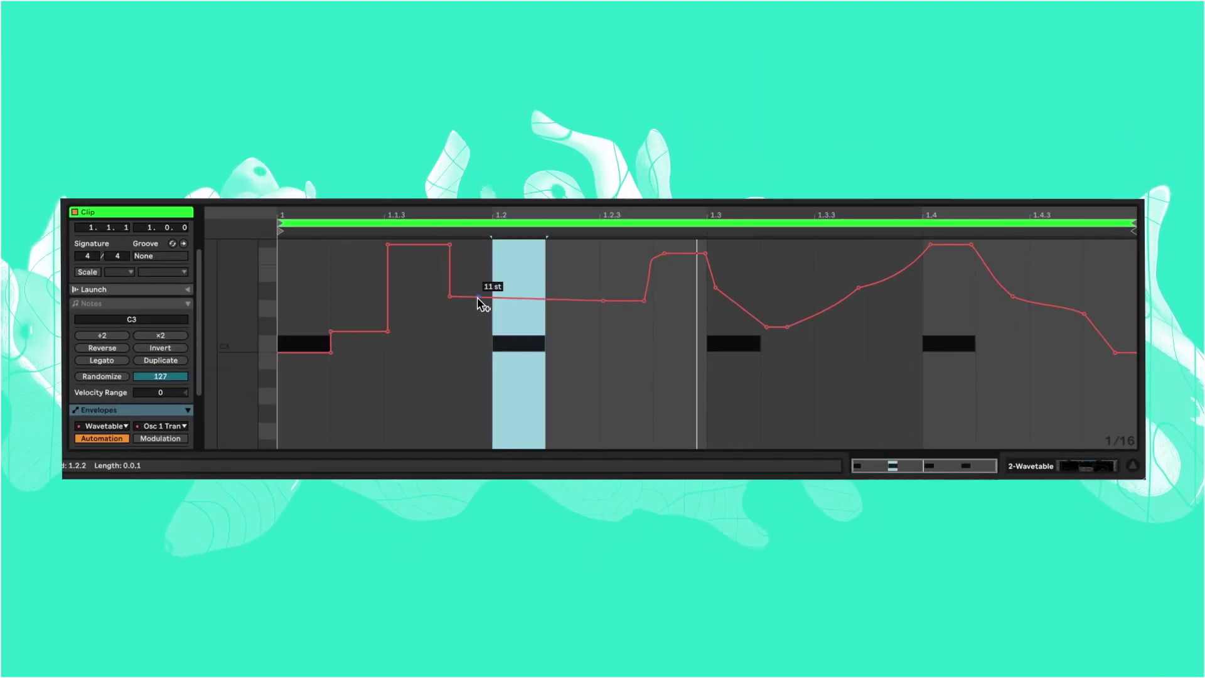
drag(450, 296, 449, 300)
drag(644, 300, 653, 301)
drag(664, 254, 653, 254)
Step: Square off the transpose curve from beat 1.3 onward, holding 13 st from 1.3 to 1.3.2
drag(715, 287, 761, 292)
drag(761, 292, 761, 287)
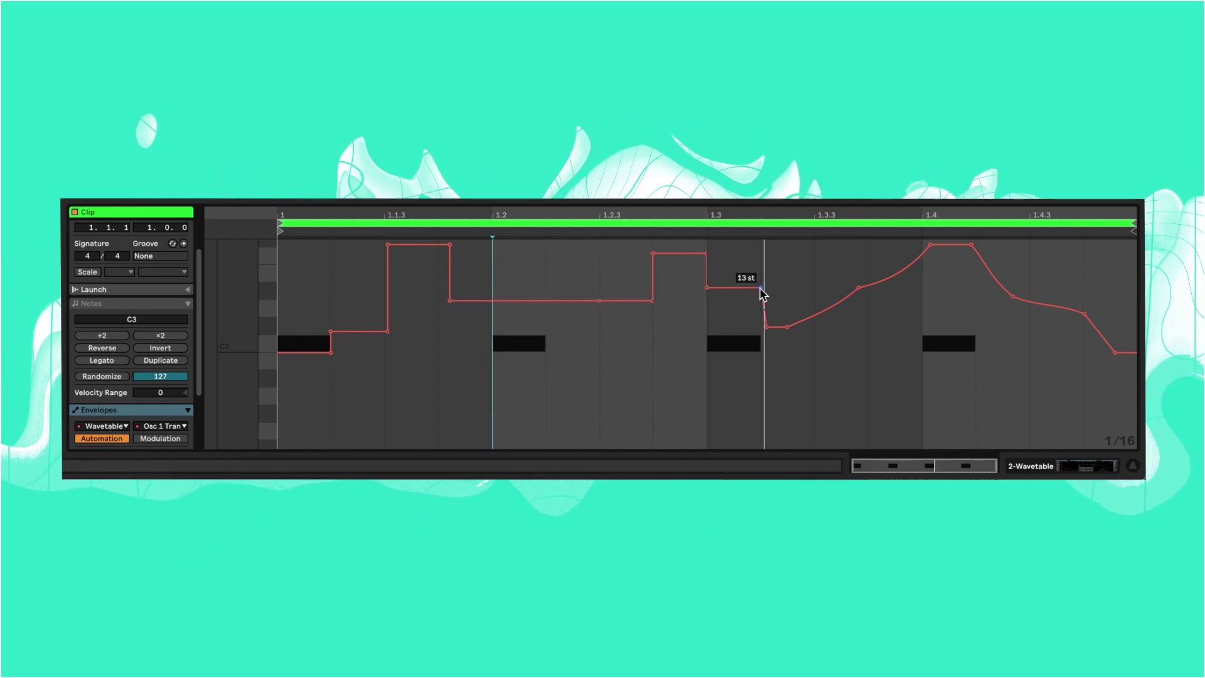
drag(766, 327, 761, 327)
drag(787, 327, 815, 327)
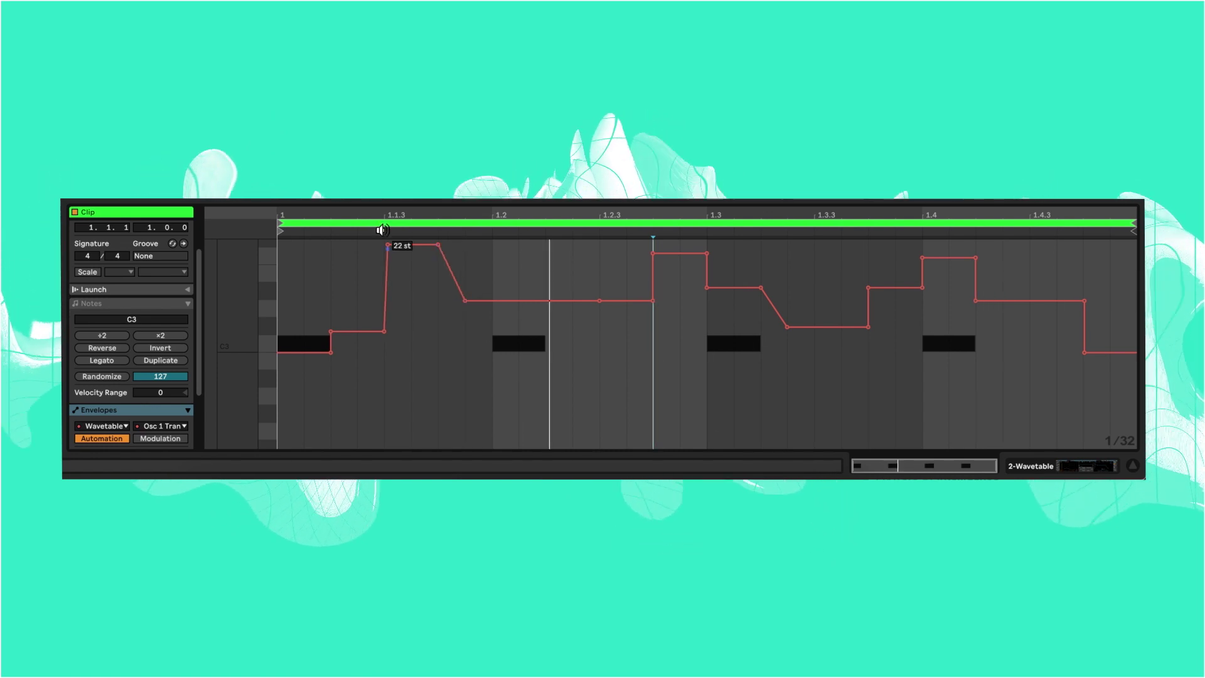
drag(378, 337, 378, 353)
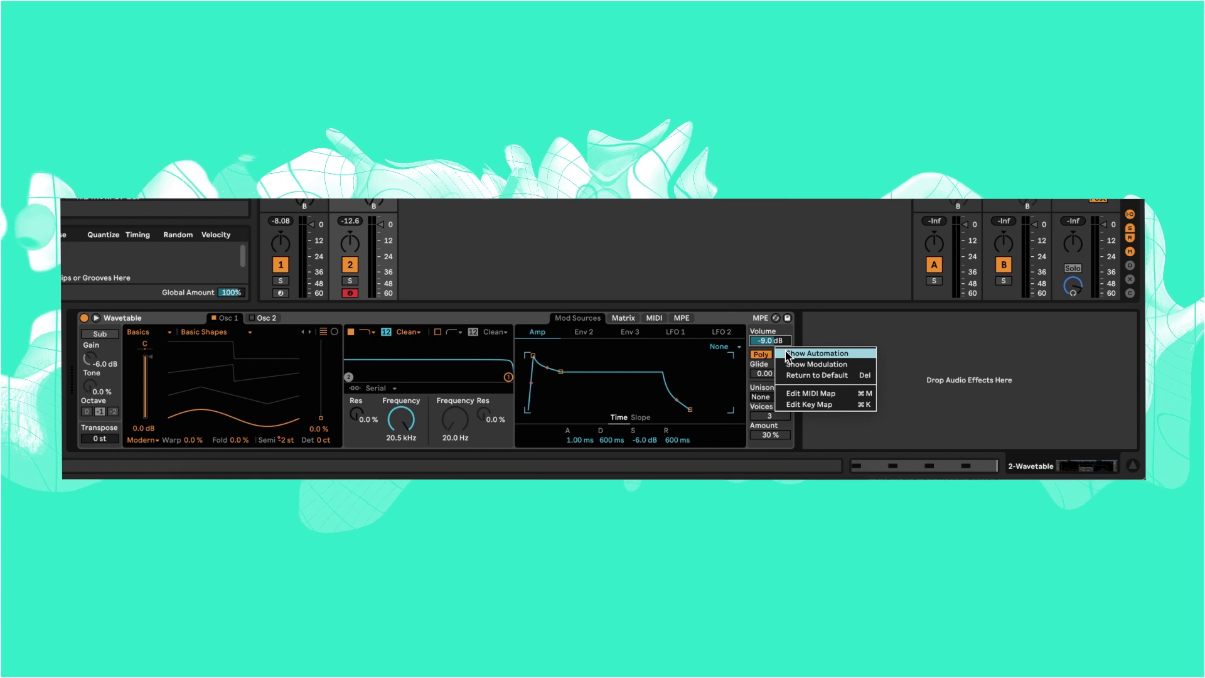
Step: Display Wavetable's Volume automation and cut the volume to -inf dB from 1.2.2 to 1.3
click(786, 353)
click(544, 325)
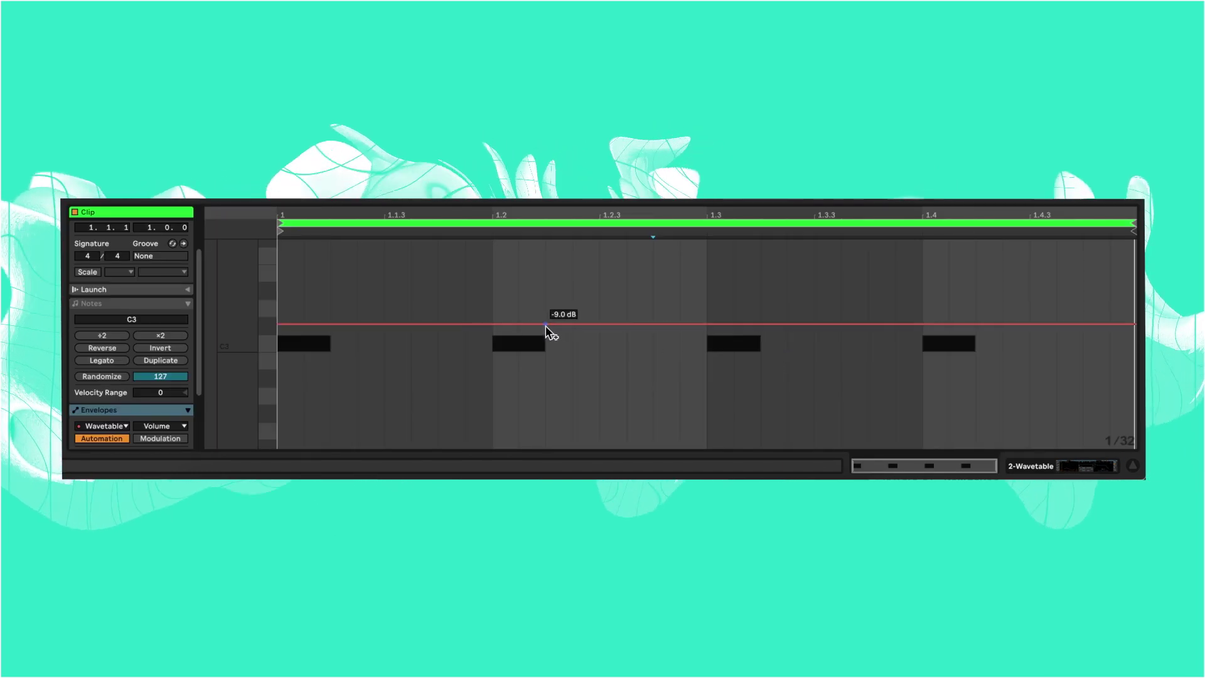
click(710, 324)
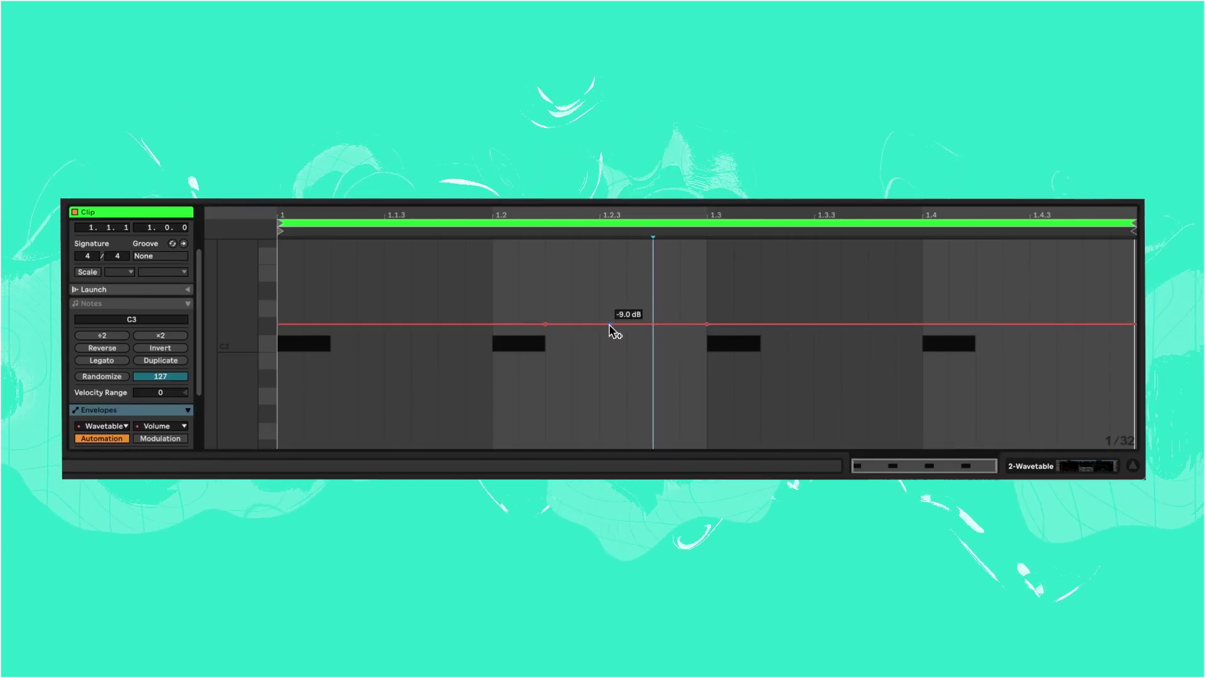
drag(545, 324, 702, 433)
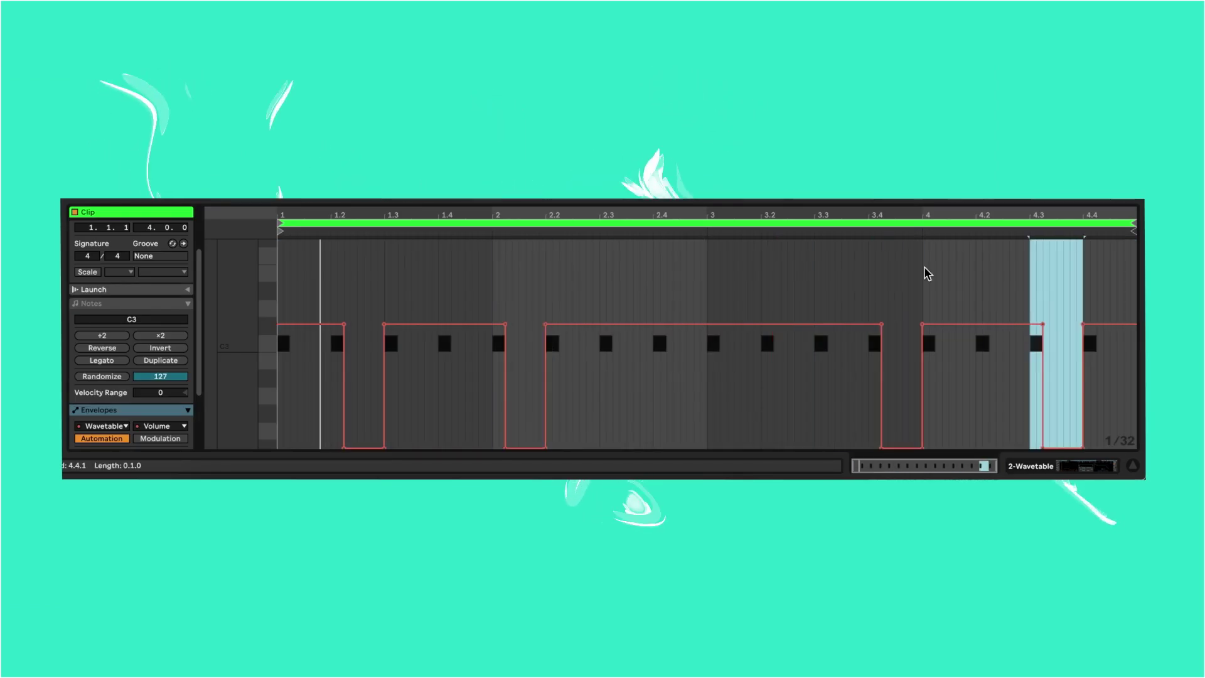
click(924, 274)
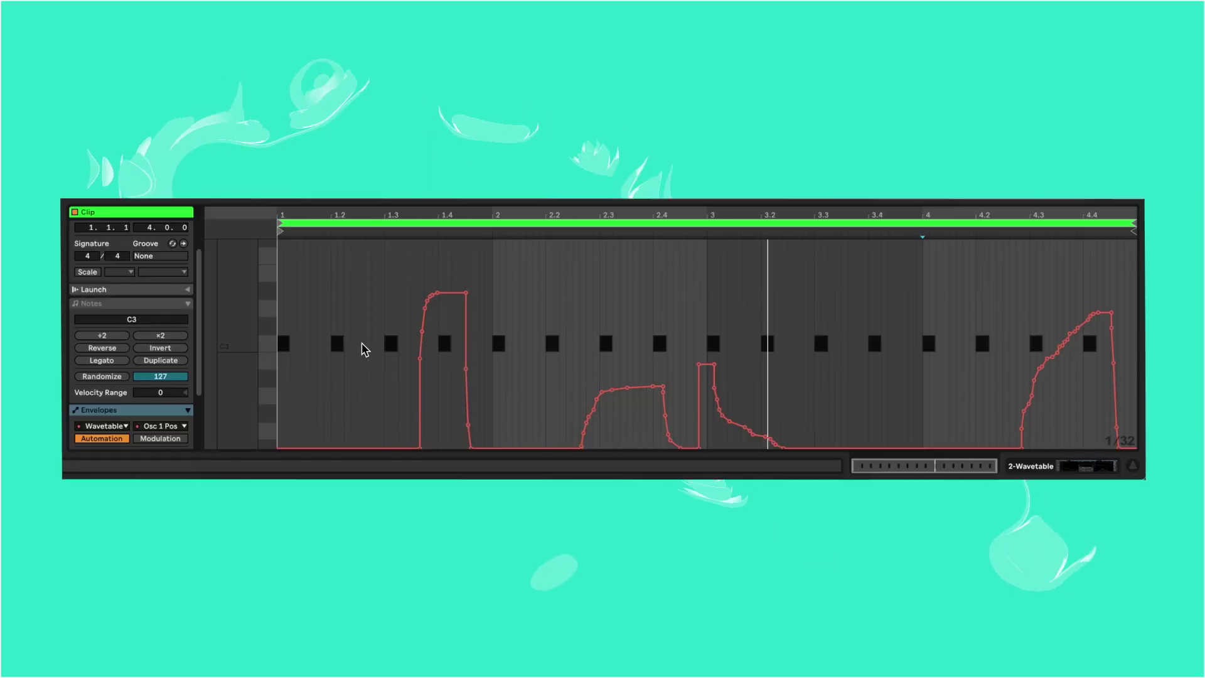
Step: Simplify the Osc 1 Position envelope from just before 1.4 to the end of the recorded curve in bar 4
drag(419, 347, 1121, 350)
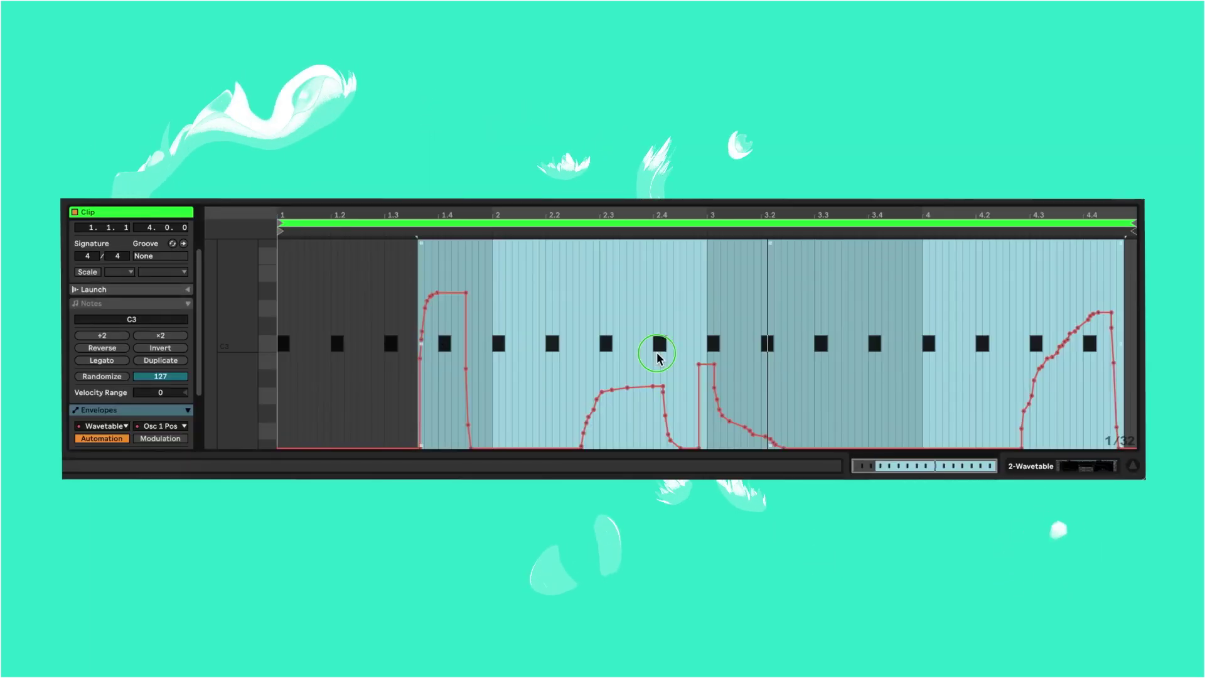
right_click(657, 351)
click(726, 179)
click(557, 297)
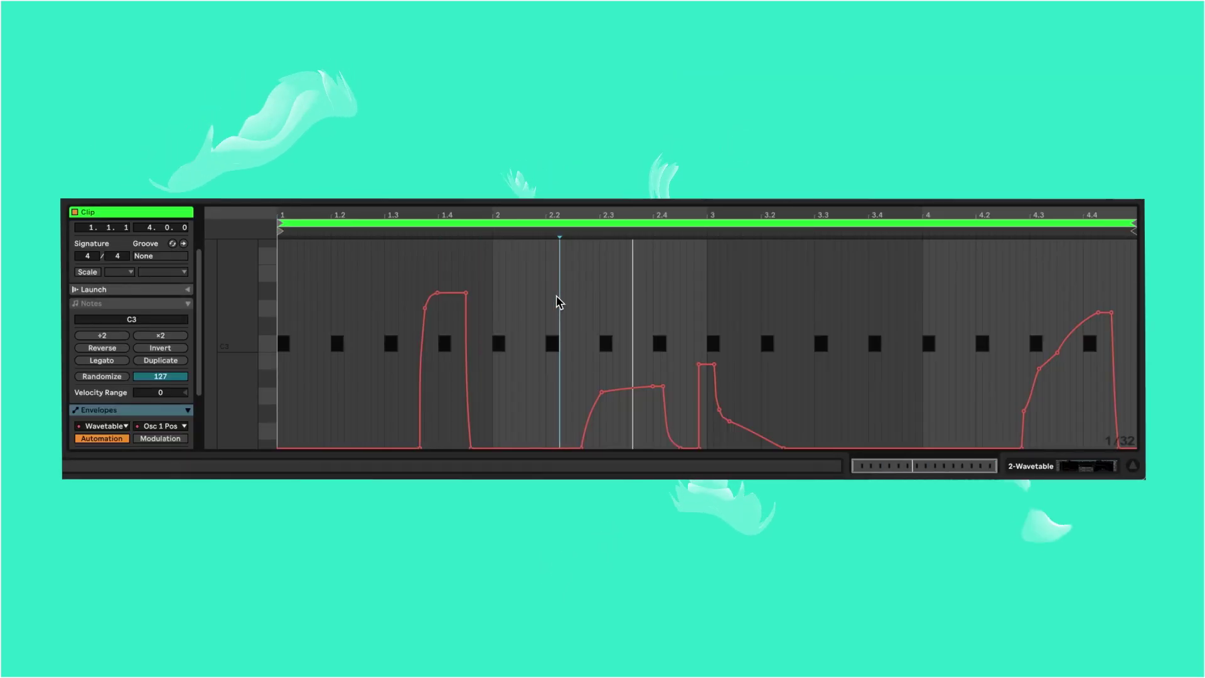
Step: Insert a square shape in the Osc 1 Position envelope from 4.3 to 5.1 and tidy the breakpoint before it
drag(1032, 377, 1134, 317)
right_click(1091, 316)
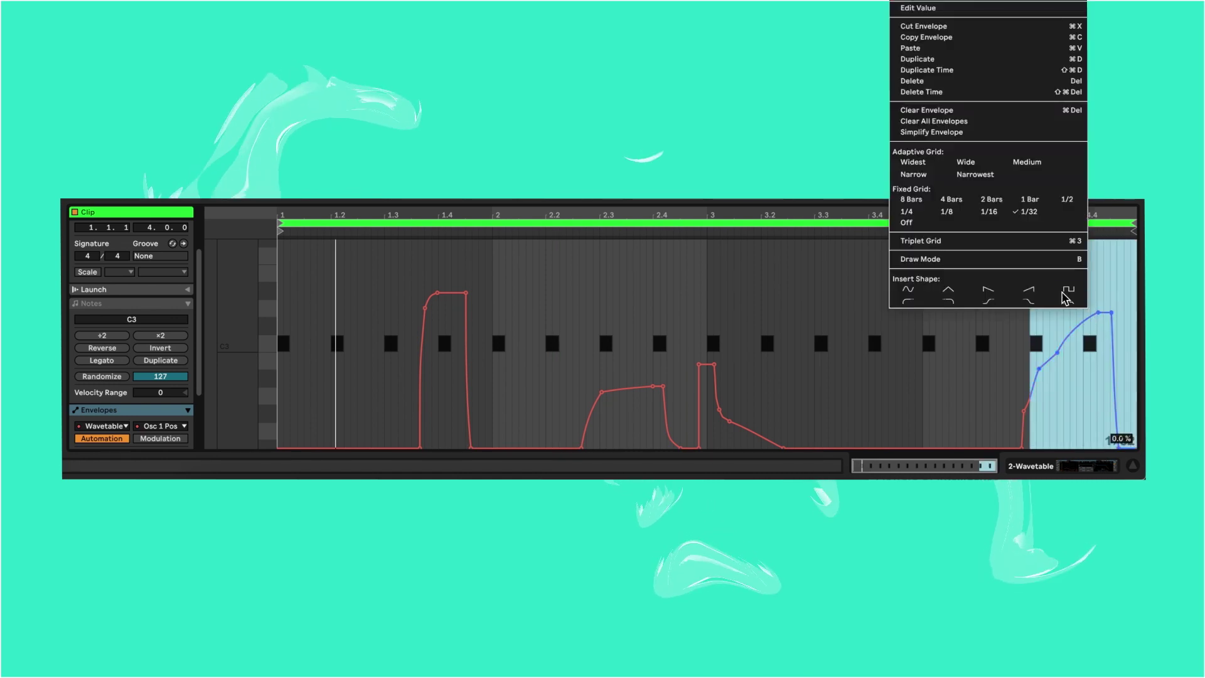
click(1052, 291)
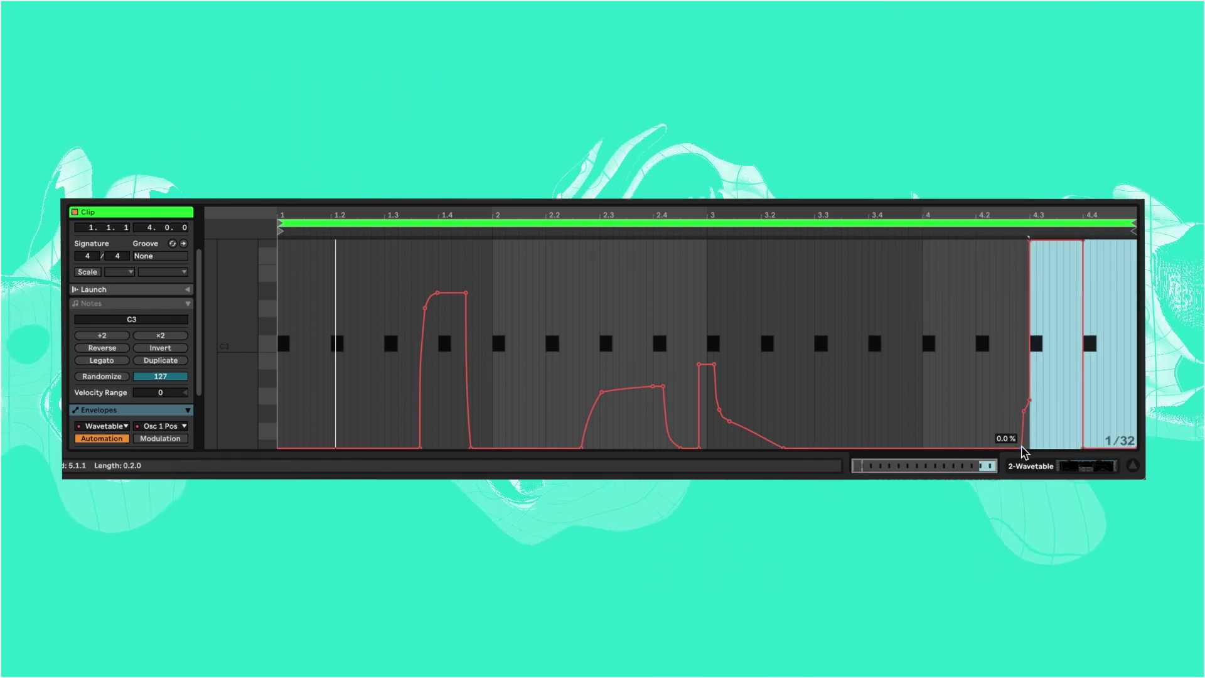
drag(1021, 447, 1024, 448)
click(972, 396)
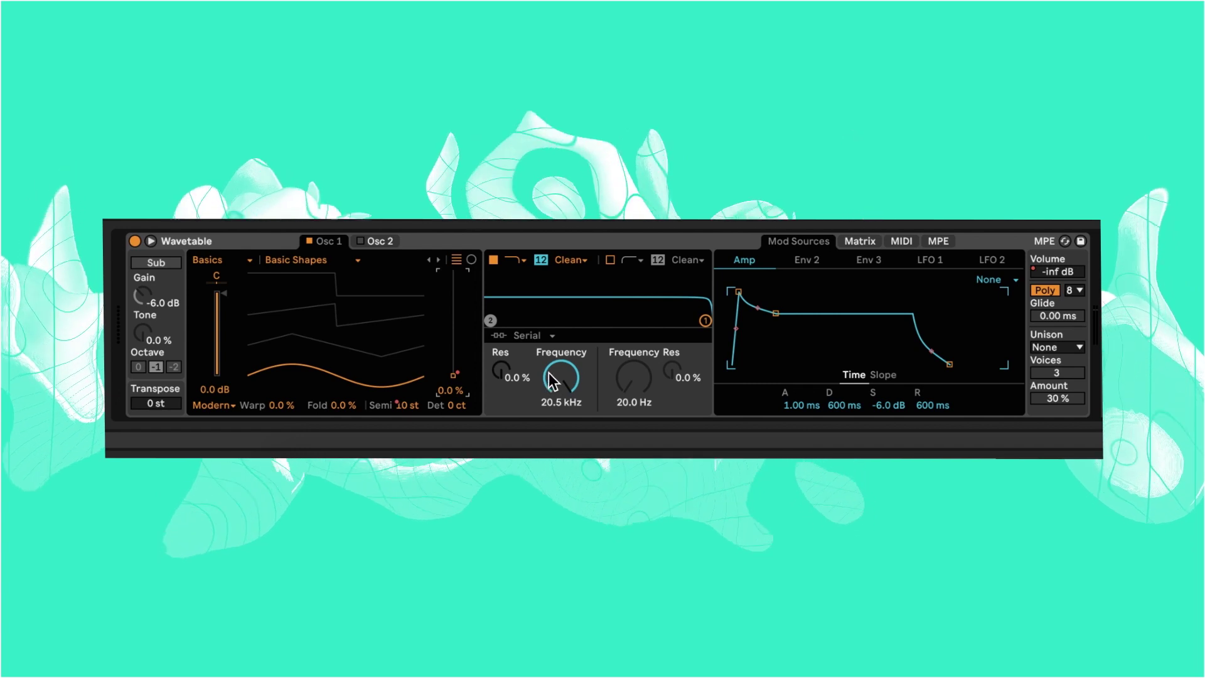
Step: Set Filter 1 to 981 Hz with 60% resonance and switch its circuit type to SMP
drag(551, 381, 551, 420)
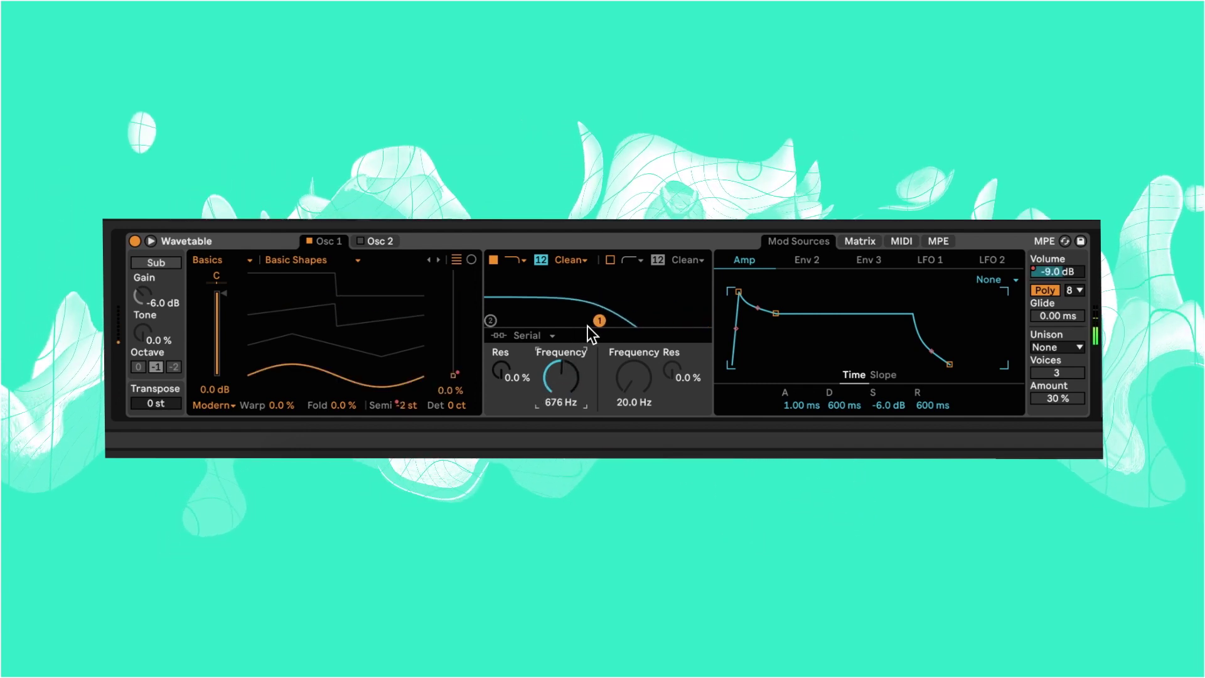
drag(599, 321, 596, 291)
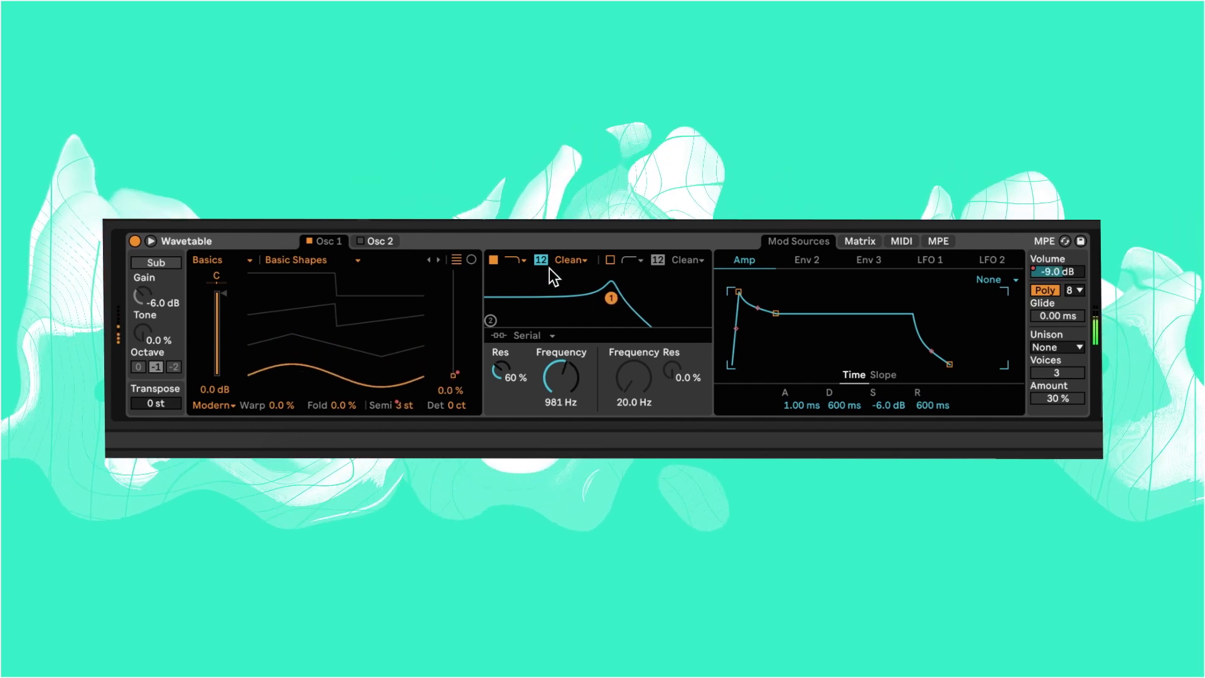
click(568, 261)
click(574, 315)
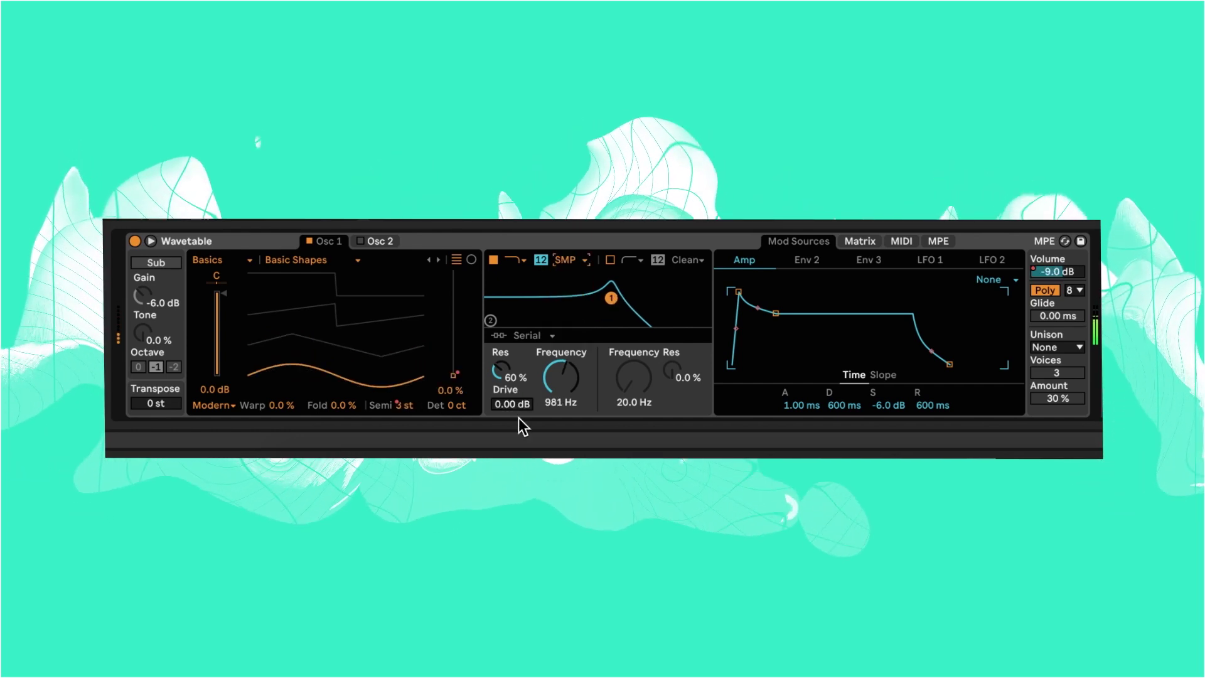
Step: Display the Filter 1 Drive automation and insert a square shape from 2.3 to 3.1
right_click(518, 407)
click(568, 337)
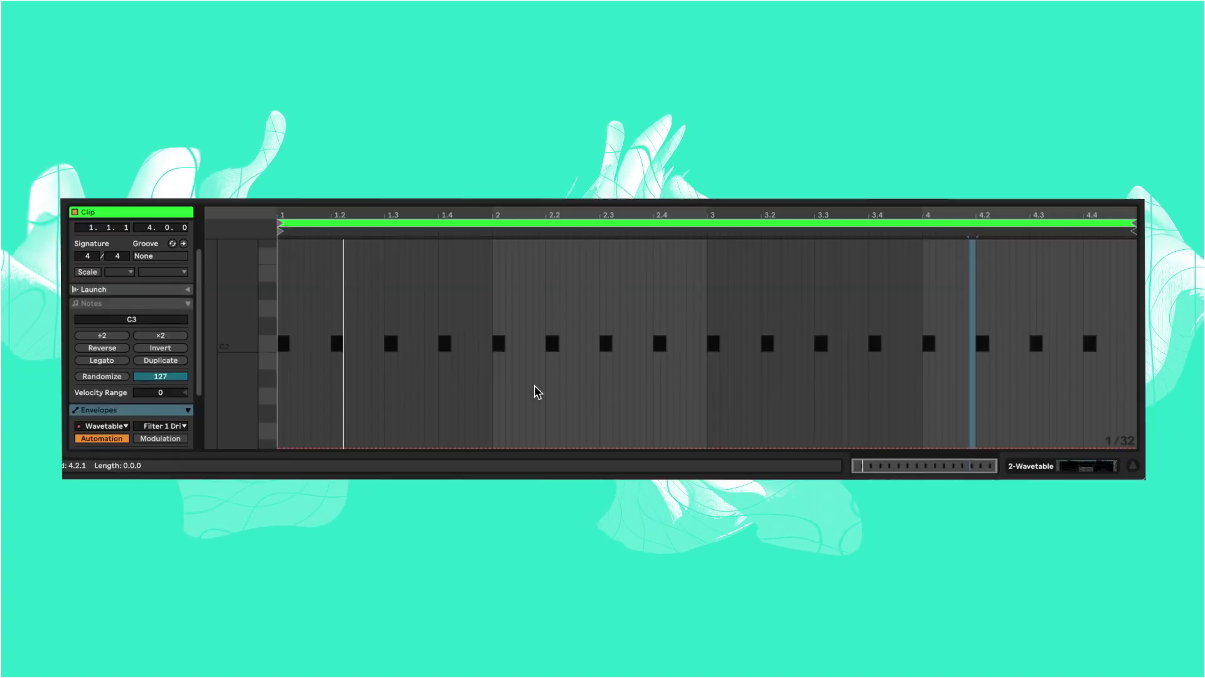
drag(599, 392, 710, 416)
right_click(709, 416)
click(845, 398)
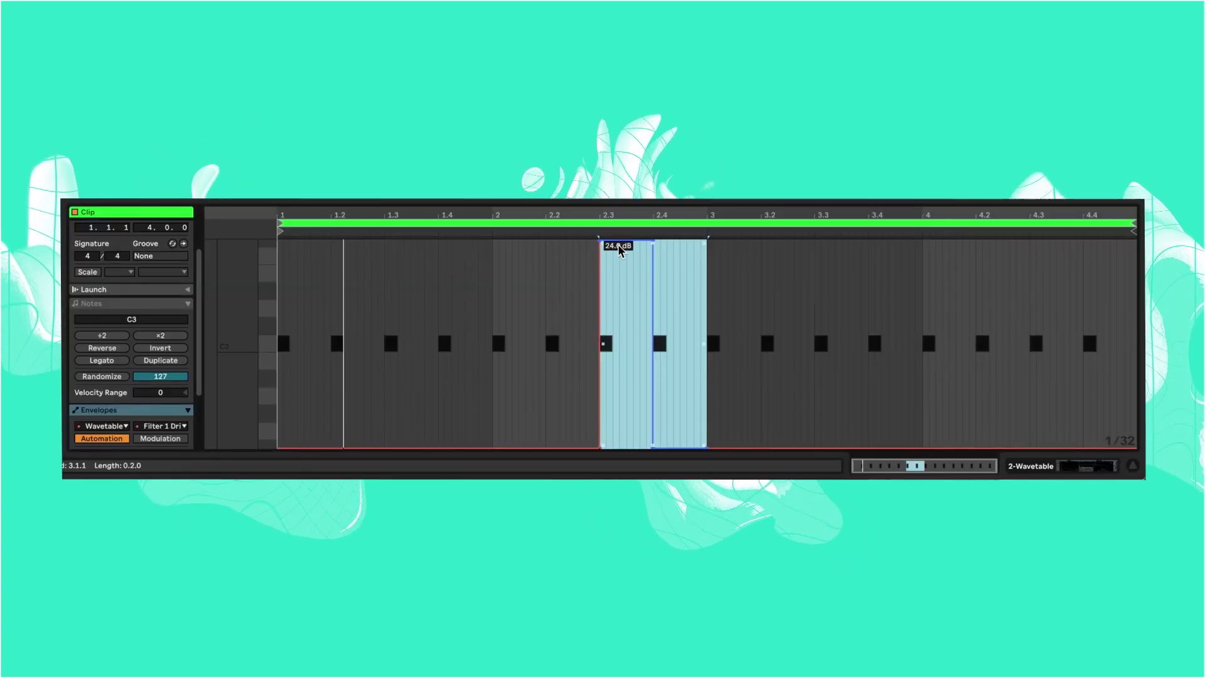
Step: Raise the Filter 1 Drive envelope to about 5 dB between 4.3 and 4.4
click(1076, 388)
drag(1029, 305, 1083, 314)
drag(1057, 448, 1057, 408)
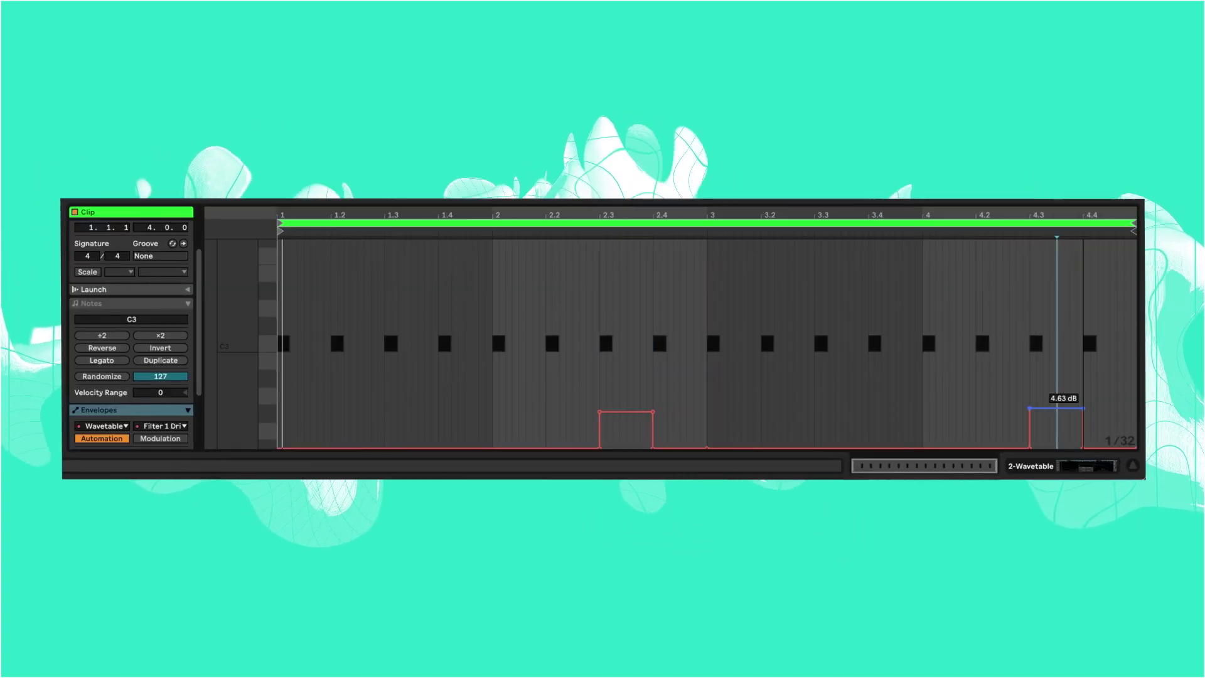
click(922, 228)
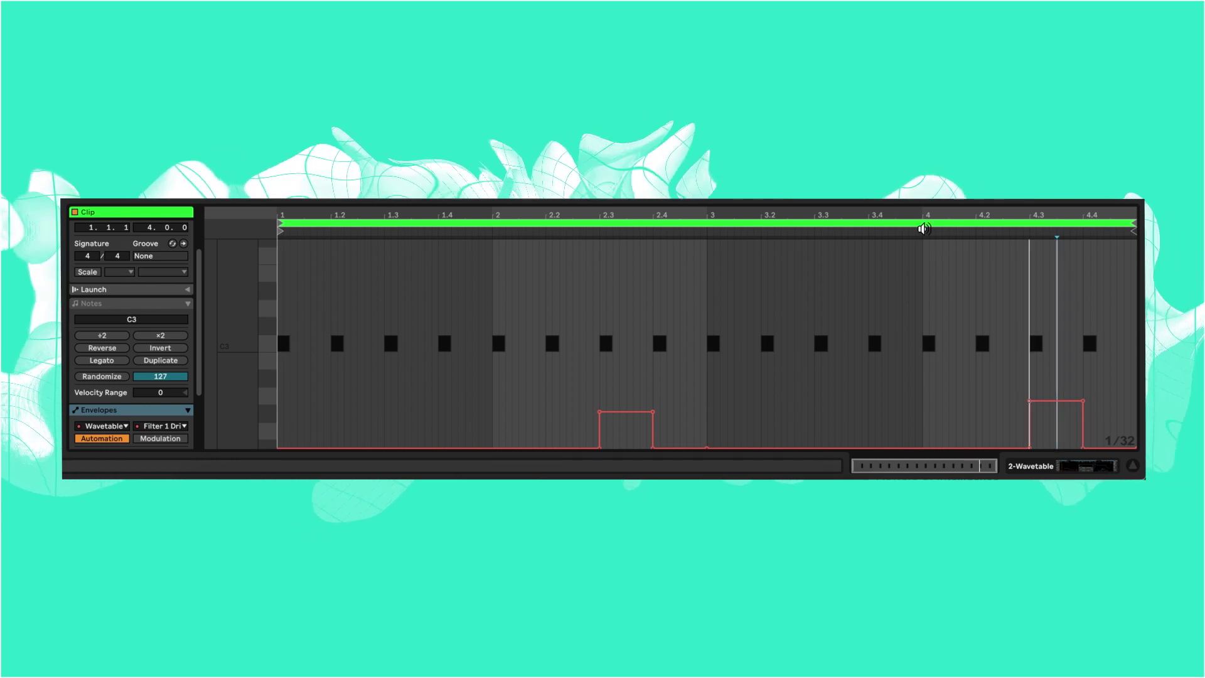
Step: Display the Filter 1 Frequency automation and insert a square shape from 4.3 to 5.1
click(1106, 467)
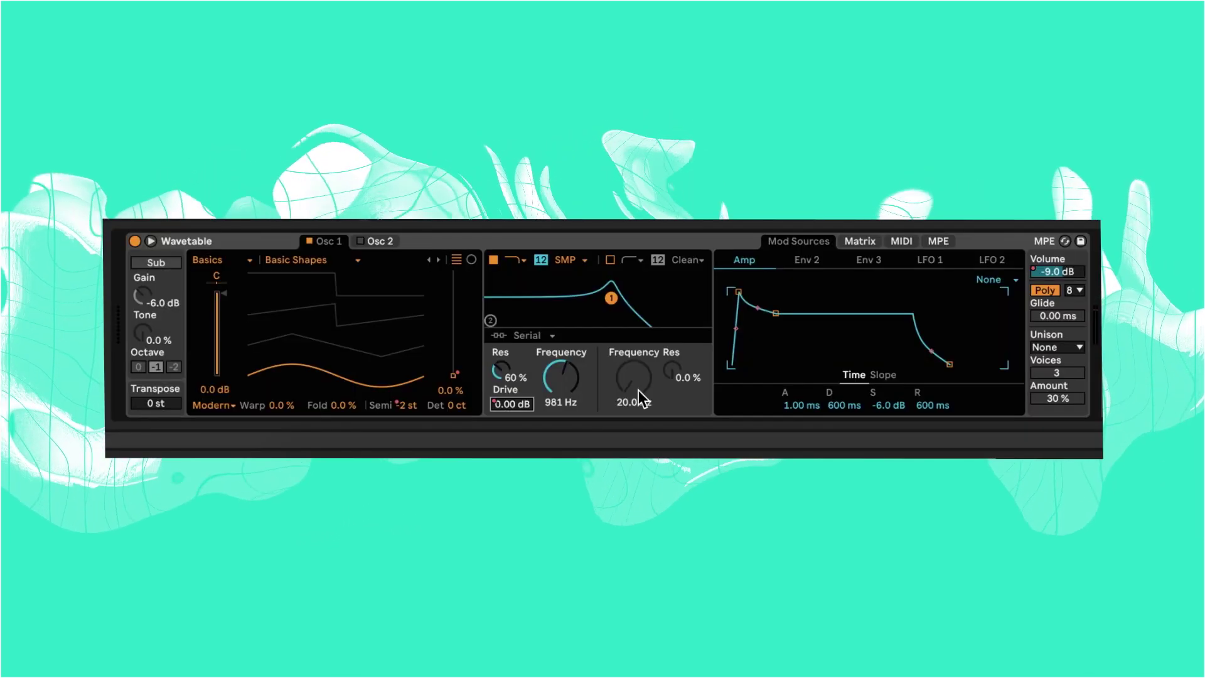
right_click(568, 379)
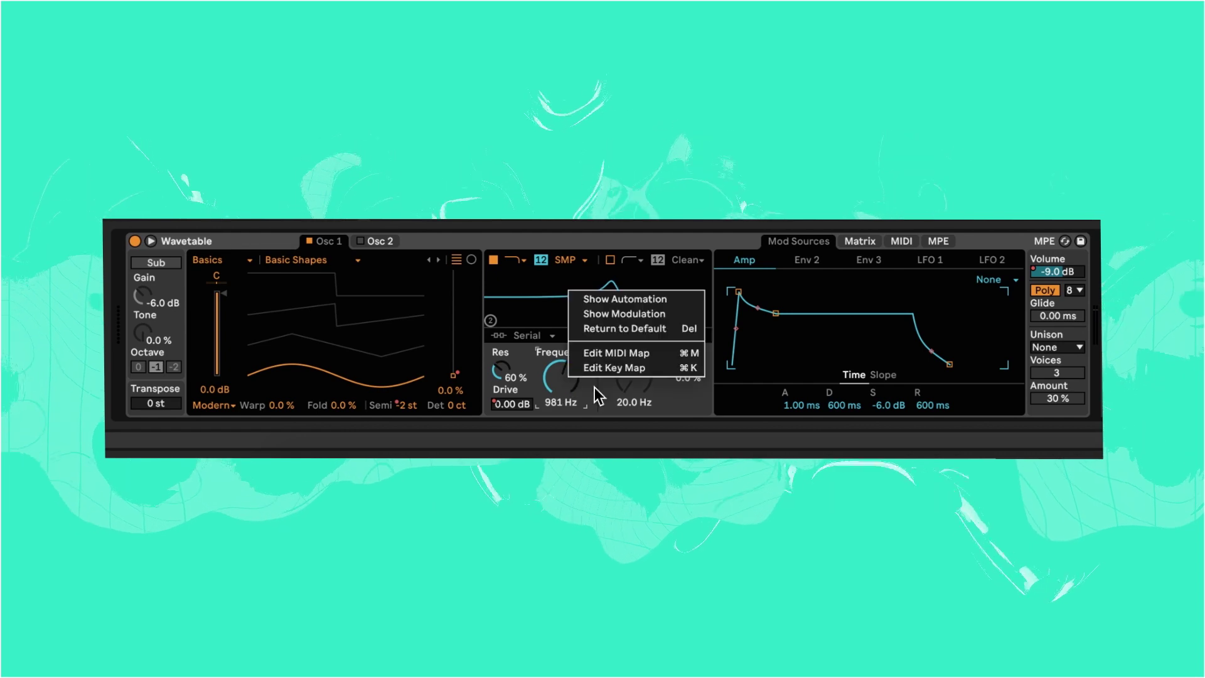
click(626, 304)
drag(1031, 304, 1135, 303)
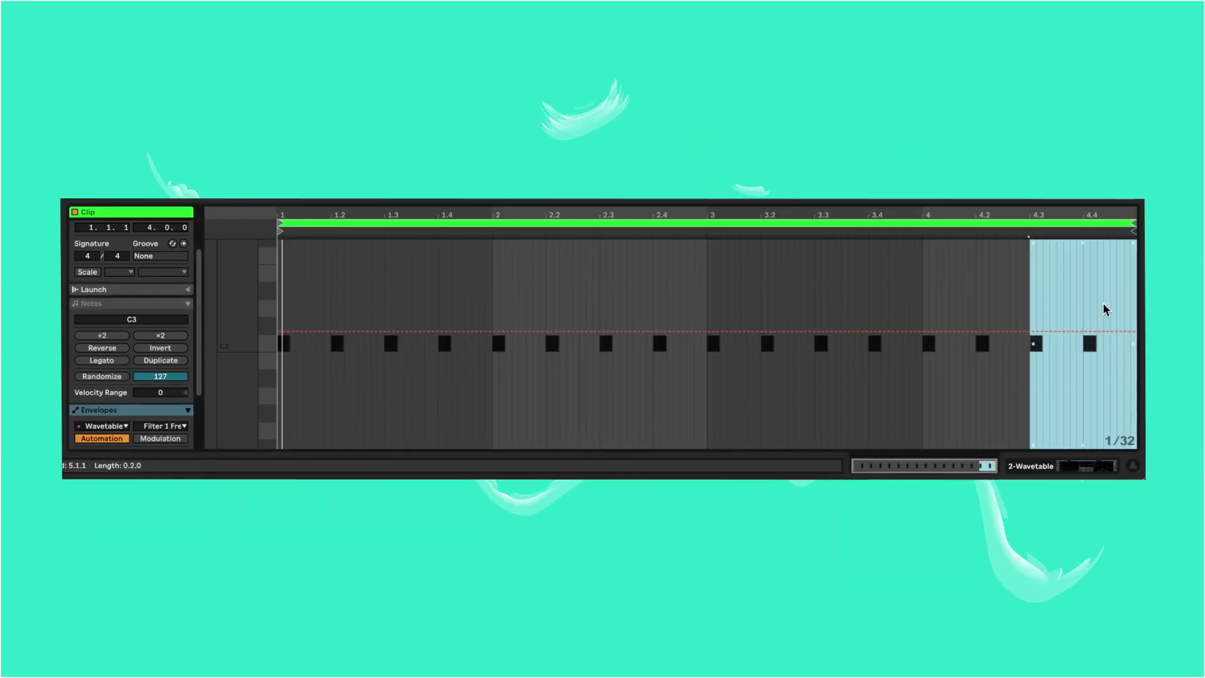
right_click(1102, 305)
click(1081, 283)
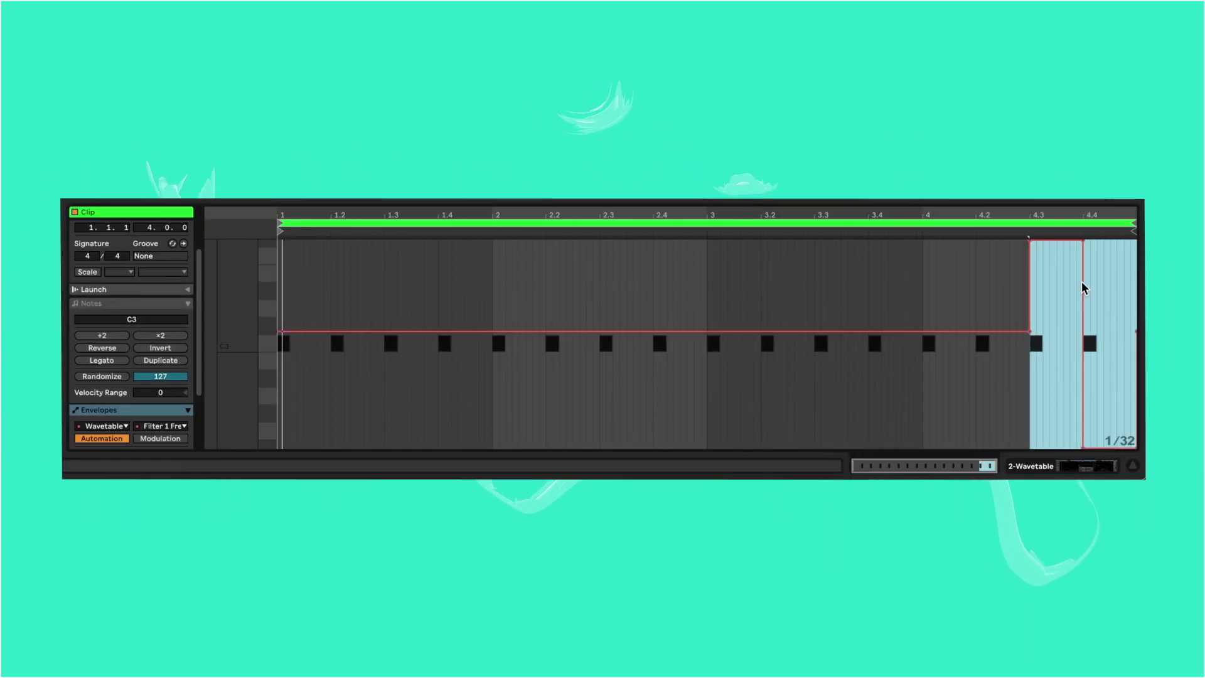
Step: Level the square's low section with the base frequency and lower its peak, and paste a copy of the pulse at 2.3
click(969, 398)
drag(1122, 429, 1121, 314)
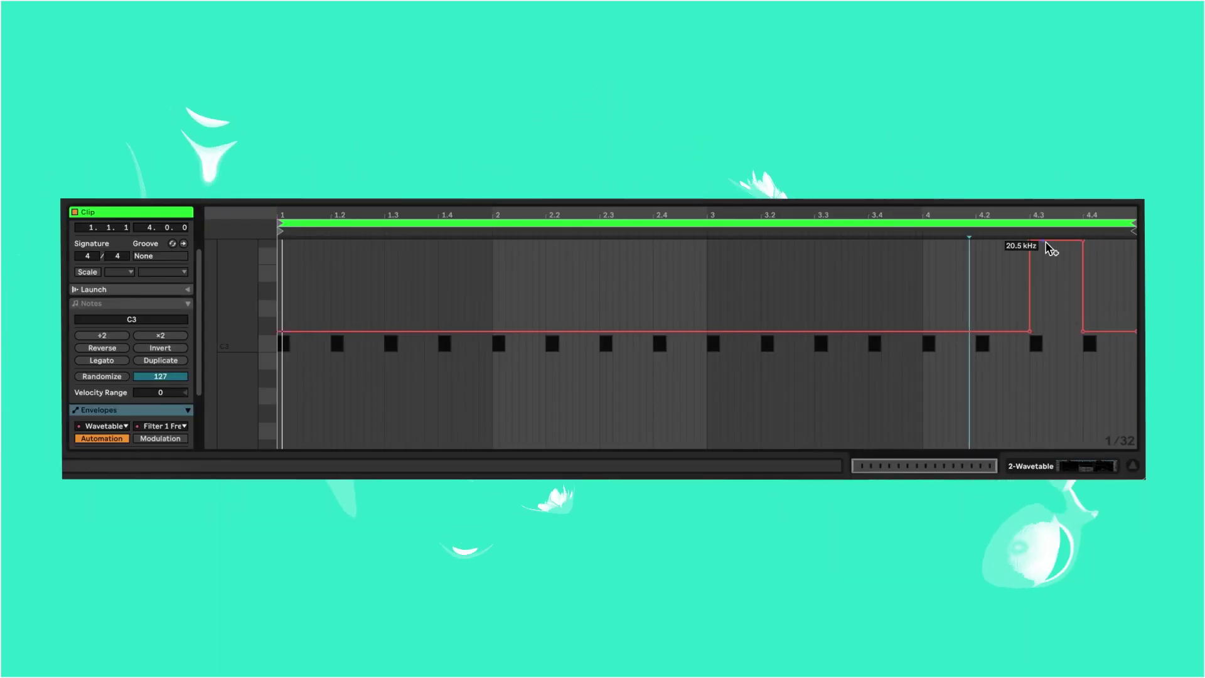
drag(1049, 243, 1035, 278)
click(601, 265)
key(super+v)
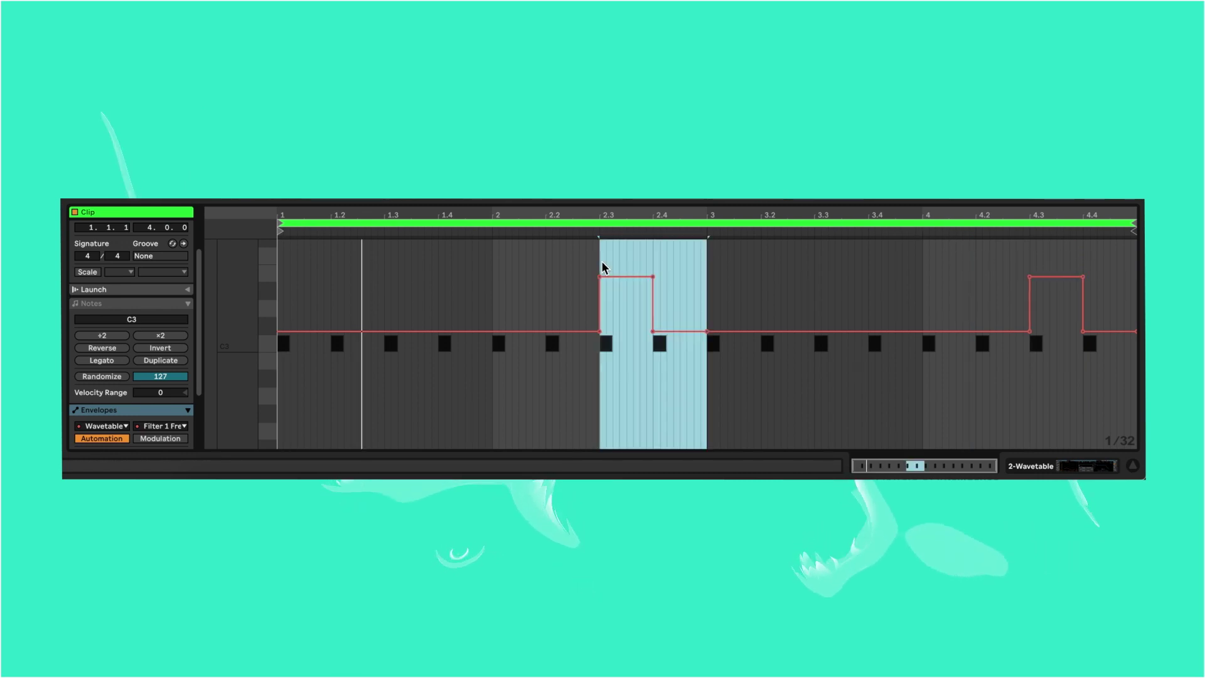
Step: Add a lower Filter 1 Frequency pulse from 1.3 to 1.4 and reshape the 2.3 pulse into a peak sloping down to 2.4
drag(411, 277, 411, 304)
drag(406, 304, 407, 302)
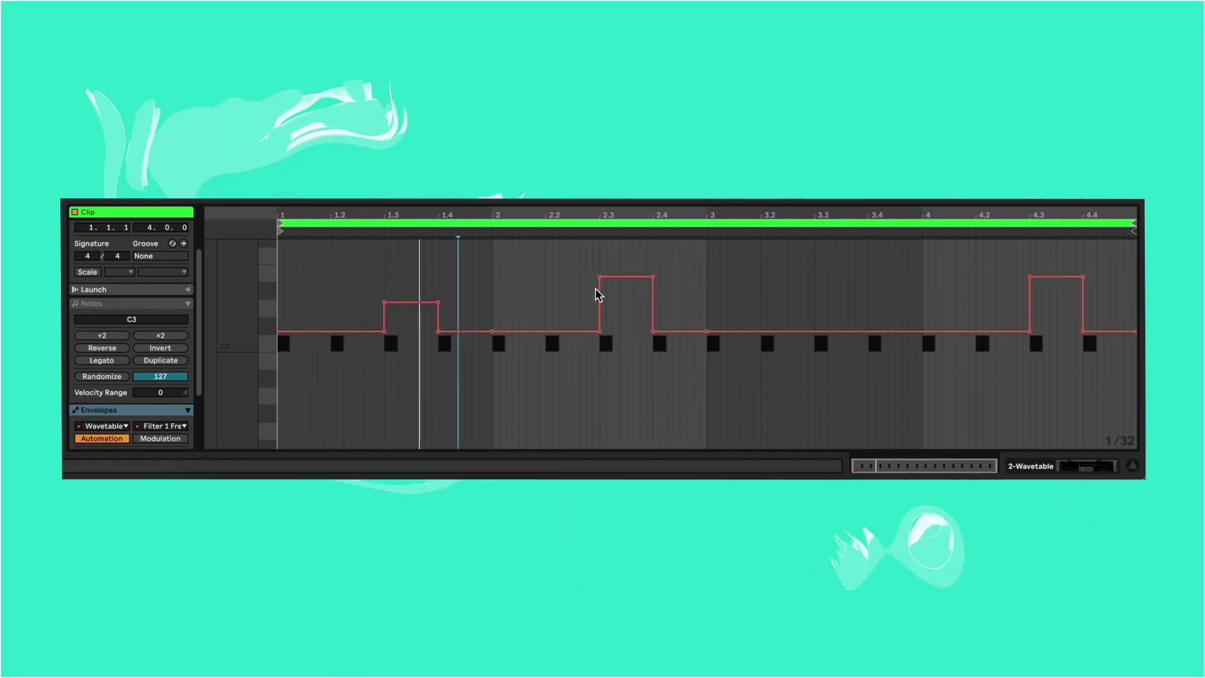
drag(637, 280, 600, 247)
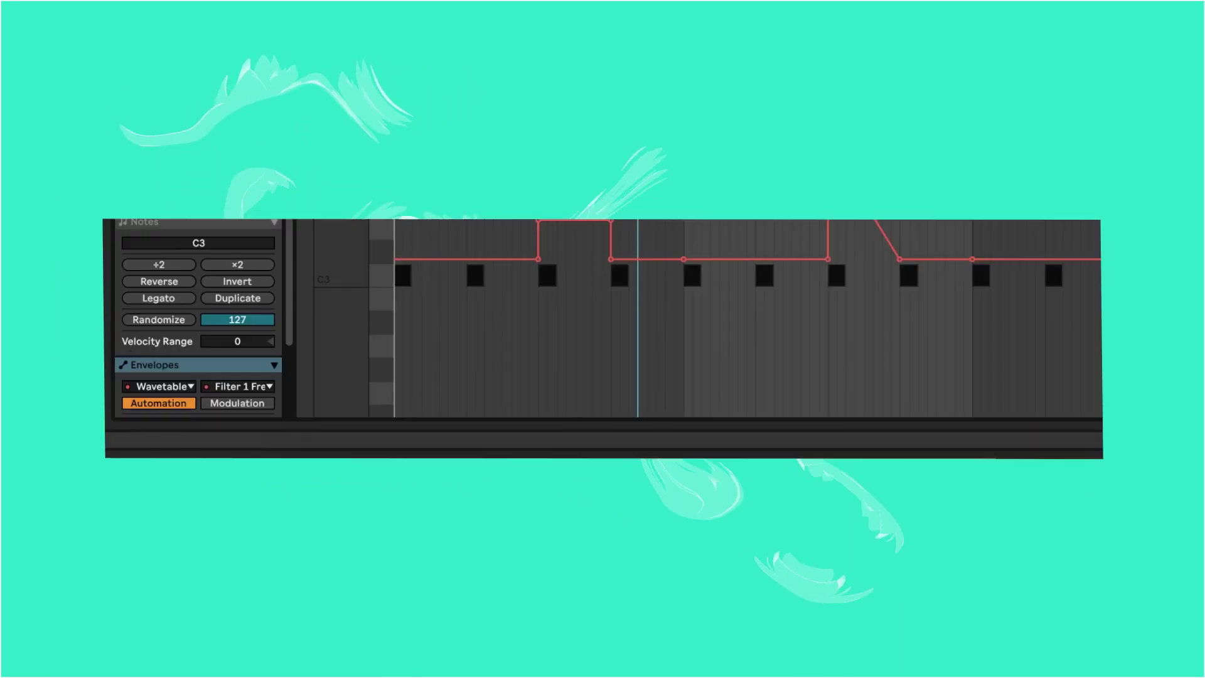
Step: Display the Osc 1 Effect automation for Fold, insert a square shape from 1.4 to 2.2, and place a copy of its pulse at 3
click(1042, 464)
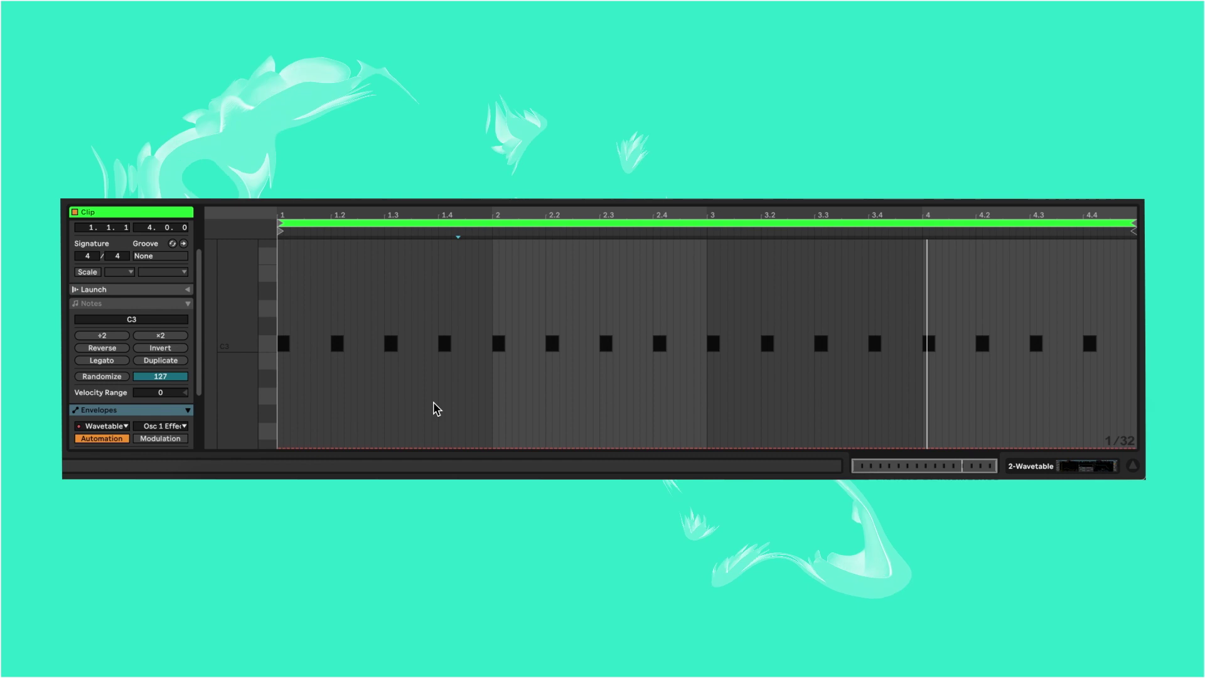
drag(434, 403, 547, 403)
right_click(529, 390)
click(667, 371)
drag(431, 348, 445, 348)
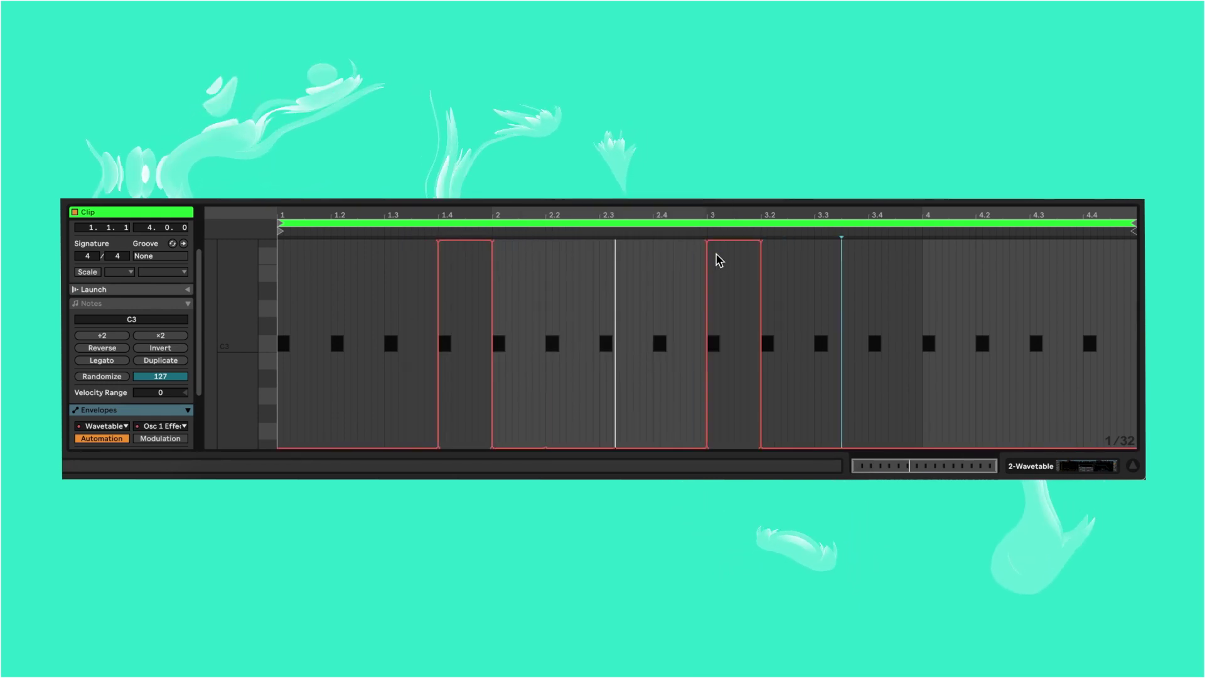
Step: Lower the Fold pulse at 3 to about 34% and paste a copy of it at 4.4
drag(718, 251, 718, 336)
mouse_move(761, 389)
mouse_down()
mouse_move(815, 389)
mouse_move(761, 389)
mouse_up()
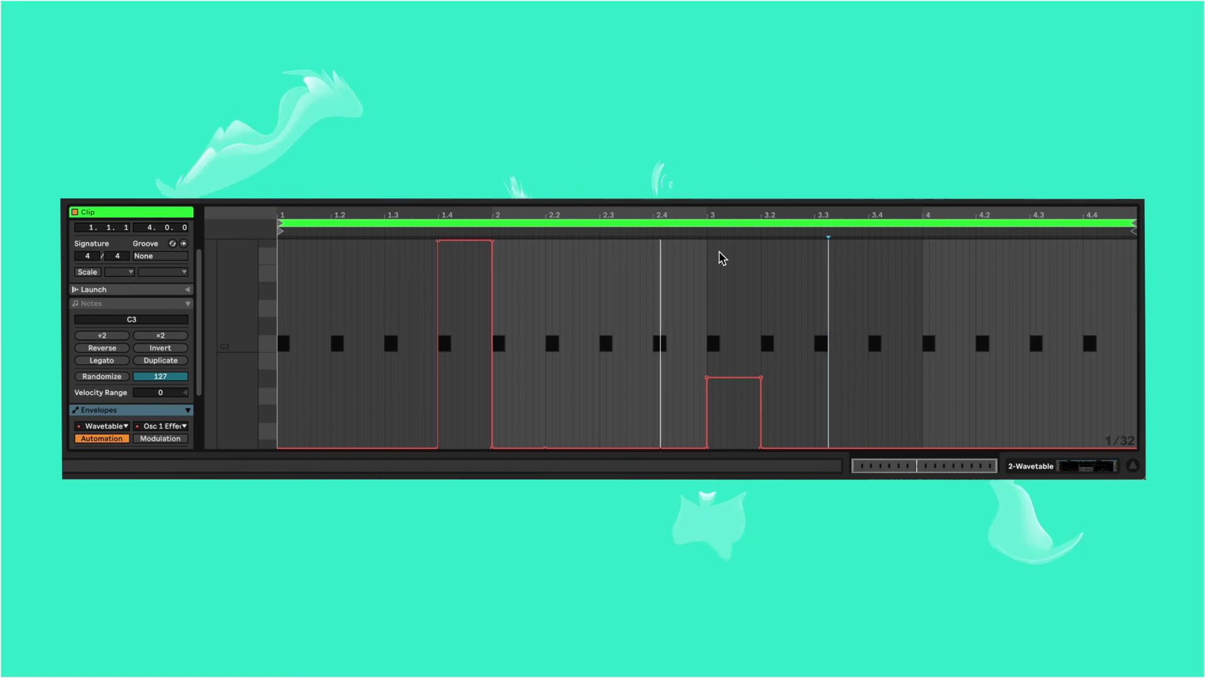
click(1051, 296)
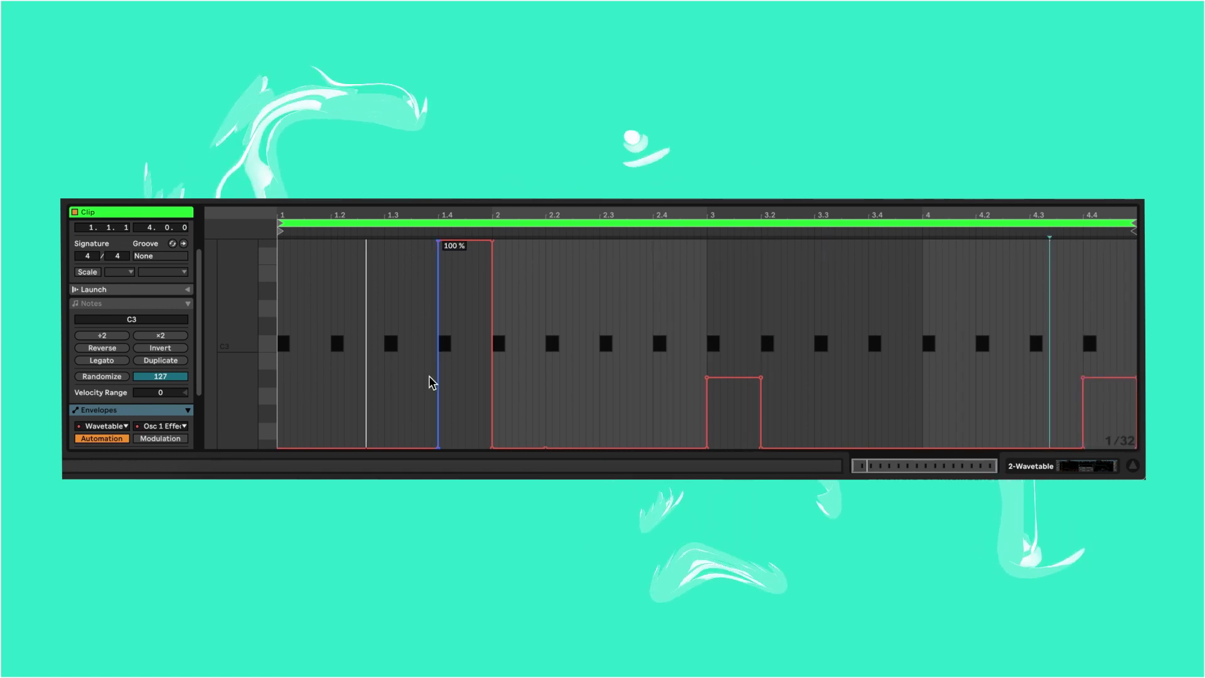
Step: Add another Fold pulse from 2.3 to 2.4, lower than the one at 3, and play the clip from around 2.2
click(330, 328)
key(super+v)
key(super+x)
click(600, 373)
key(super+v)
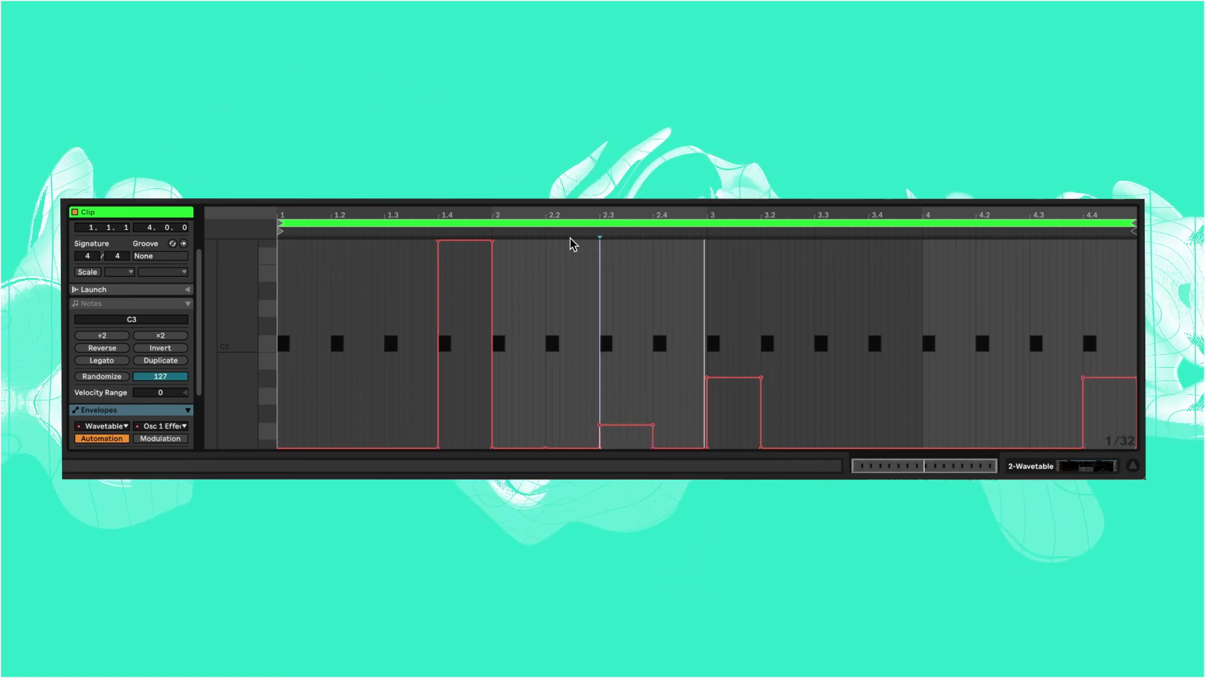
click(546, 227)
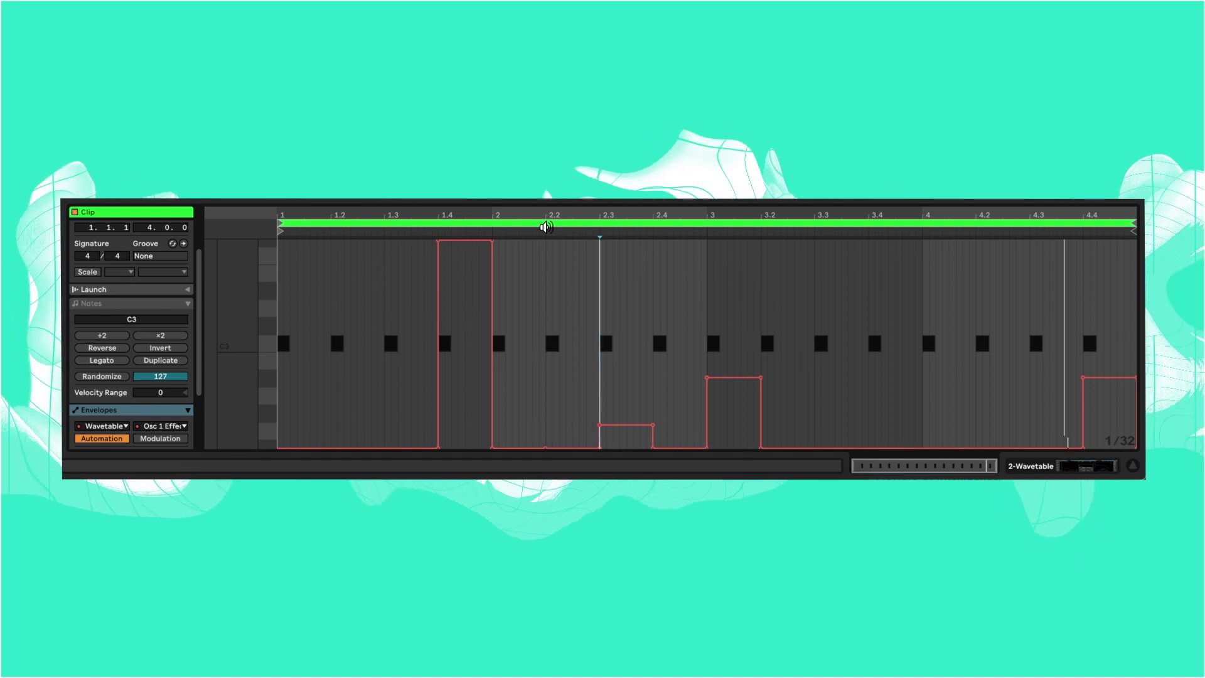
Step: Show the Wavetable device and audition its Phase Sync and Position Spread unison modes
click(1029, 466)
key(shift+Tab)
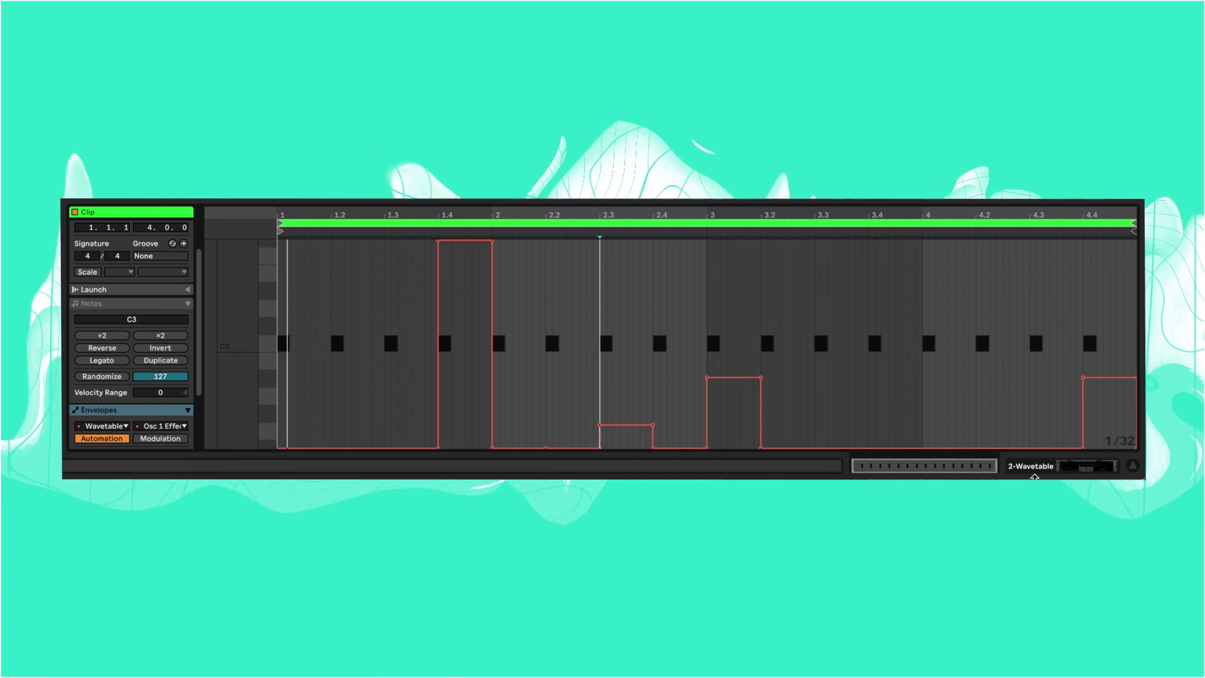
click(1034, 475)
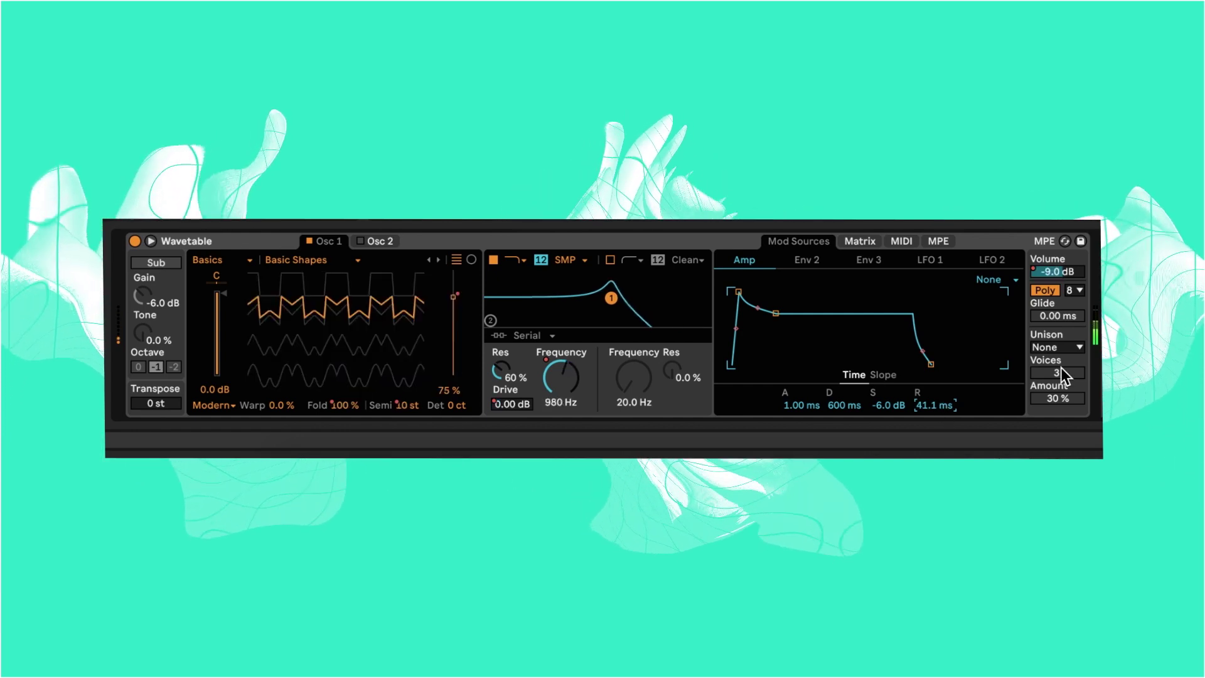
click(1060, 347)
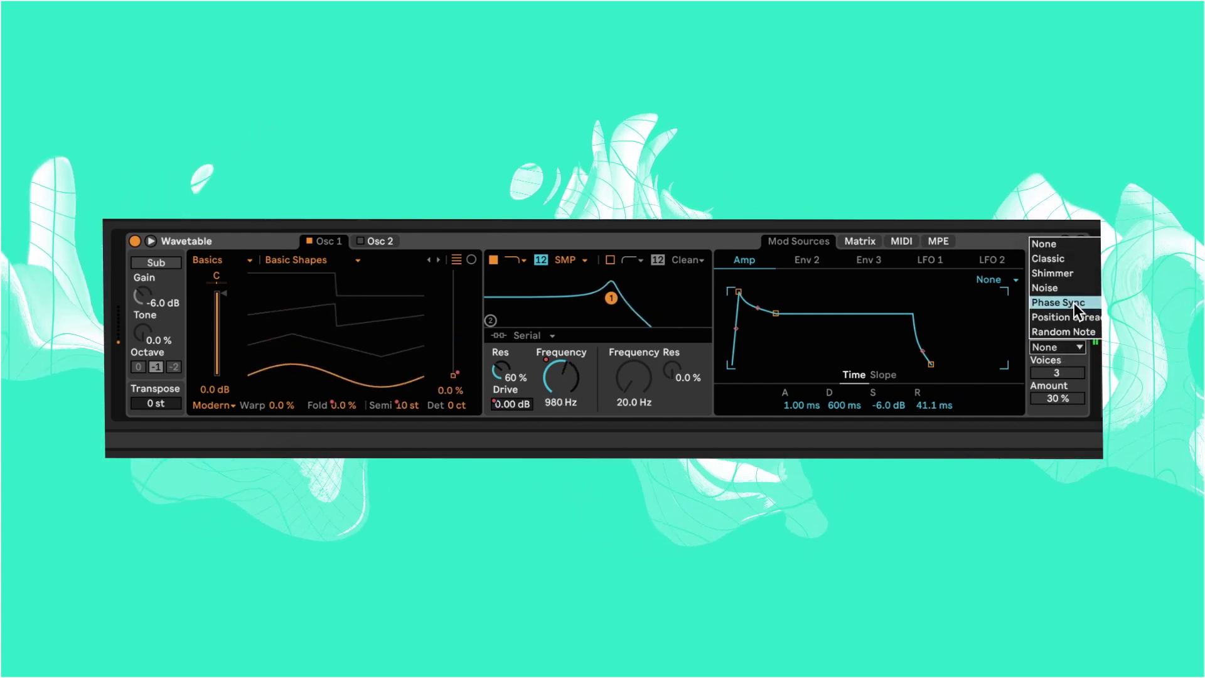
click(1074, 303)
click(1074, 351)
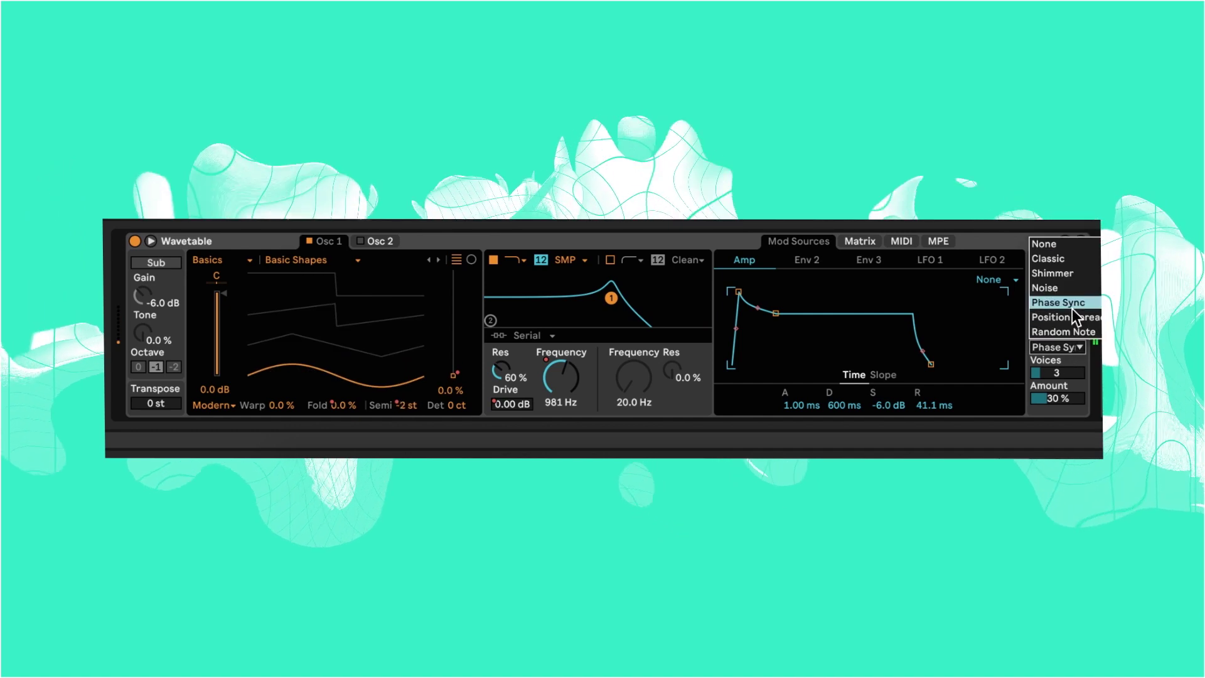
click(1076, 318)
Step: Set the unison mode to Noise and lengthen the Amp envelope's release to 1.10 s
click(1068, 345)
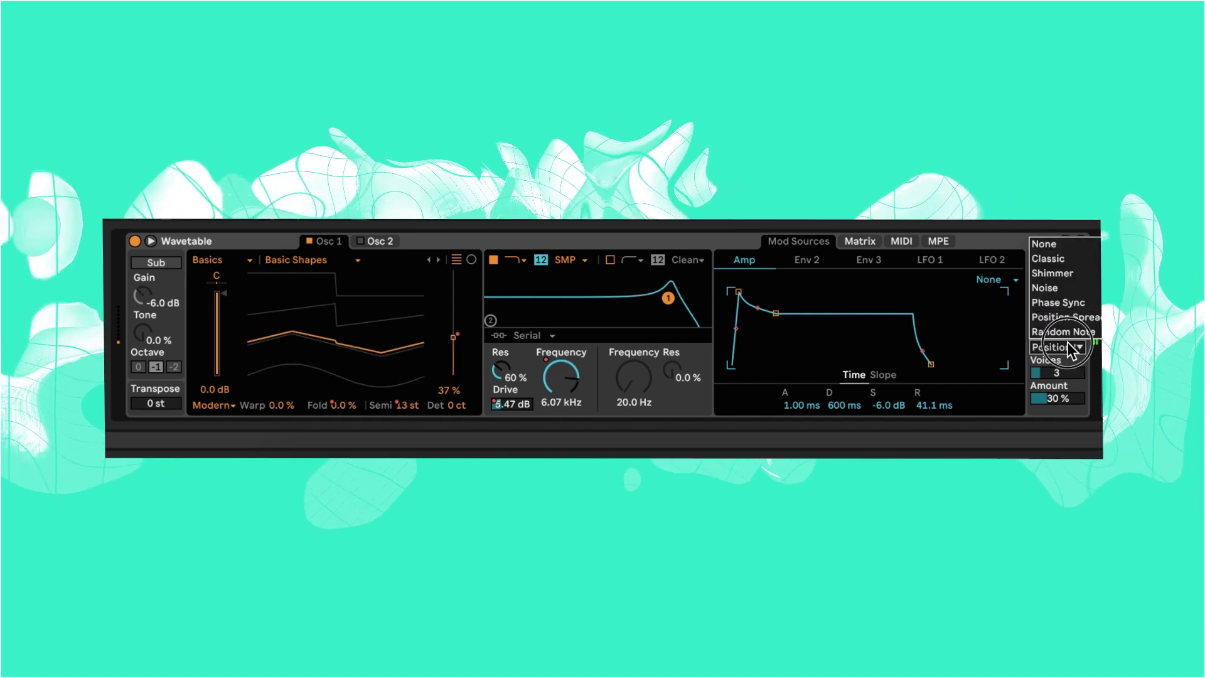
click(1068, 287)
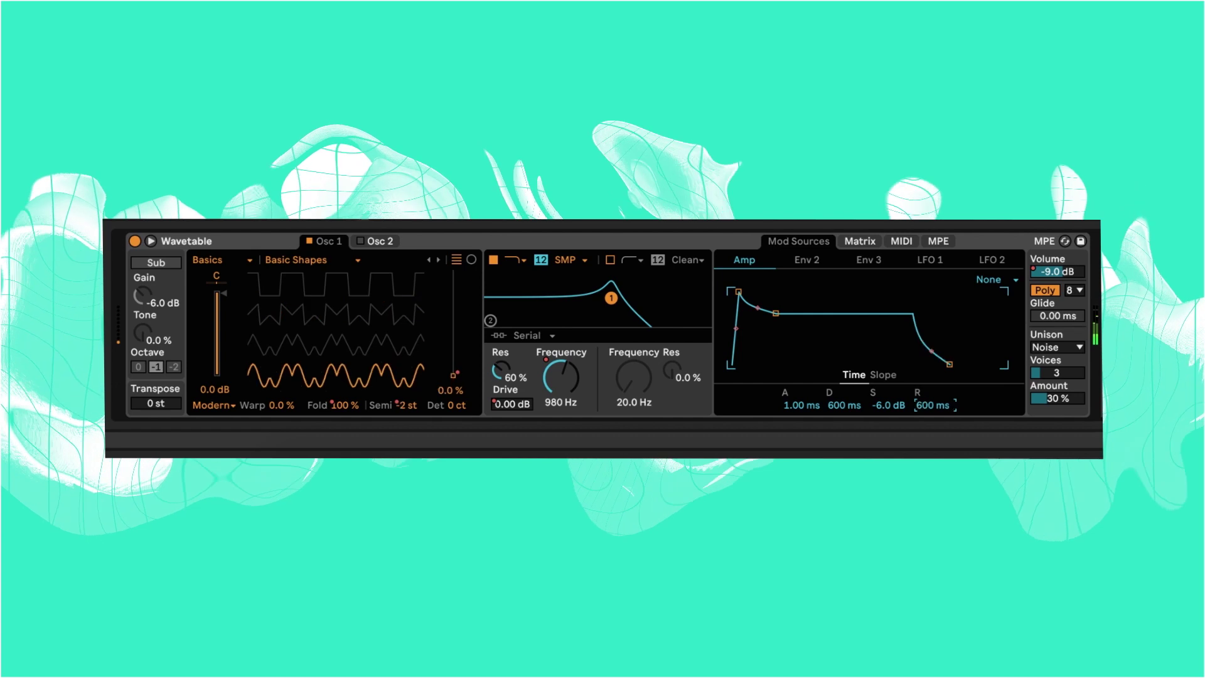
drag(936, 404, 937, 390)
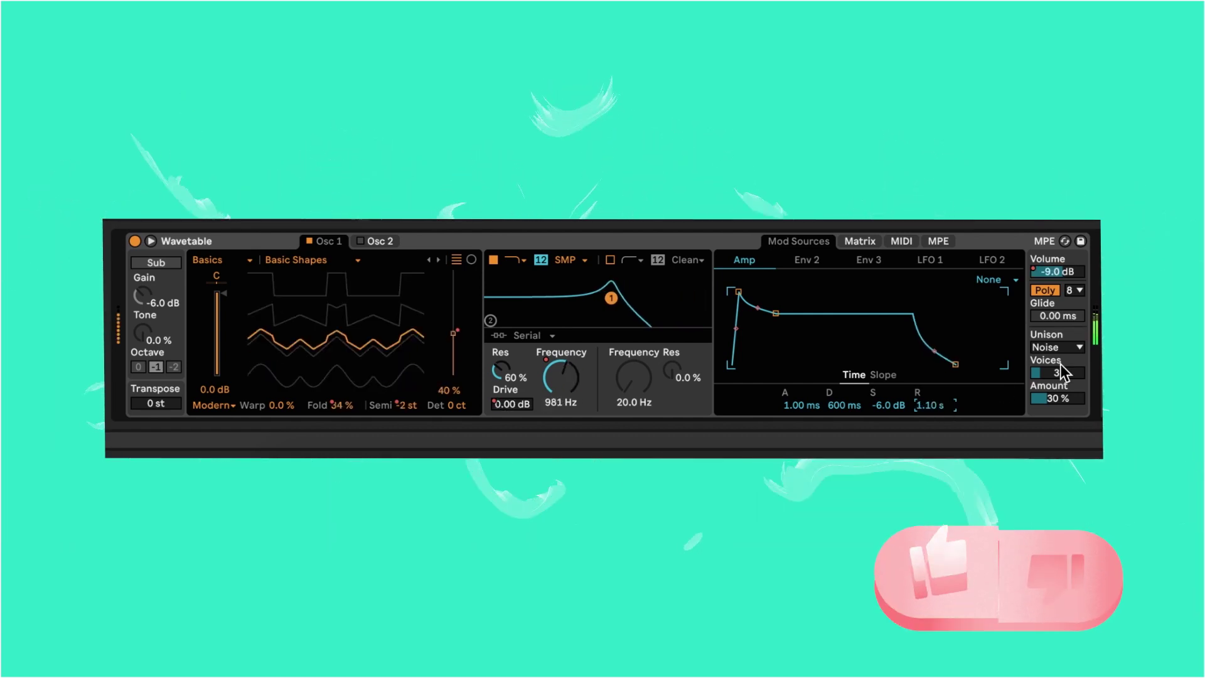